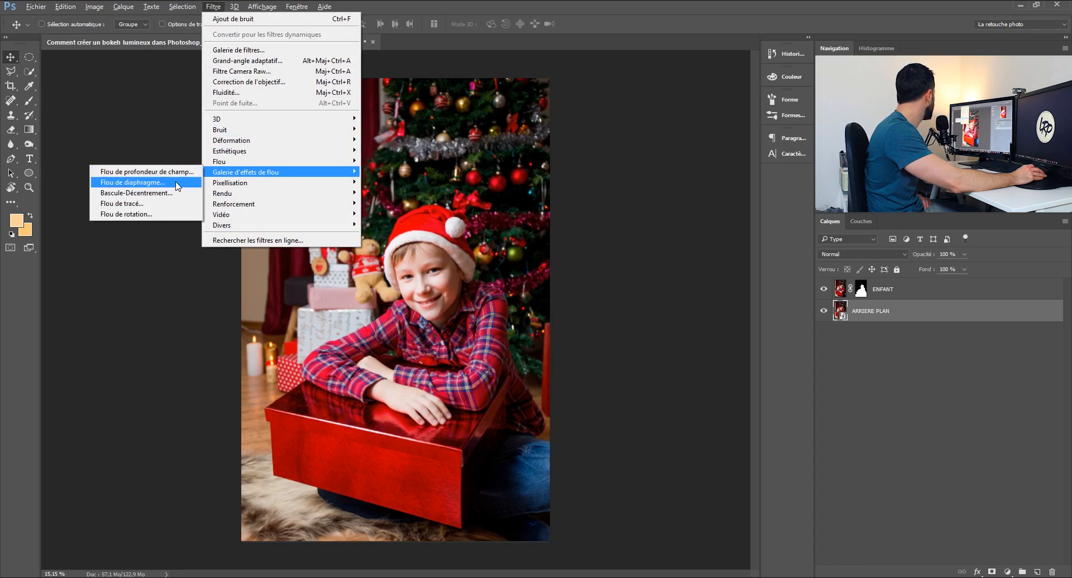
Start an Iris Blur on the ARRIERE PLAN layer and fit its tilted ellipse closely around the boy's face and torso
click(167, 183)
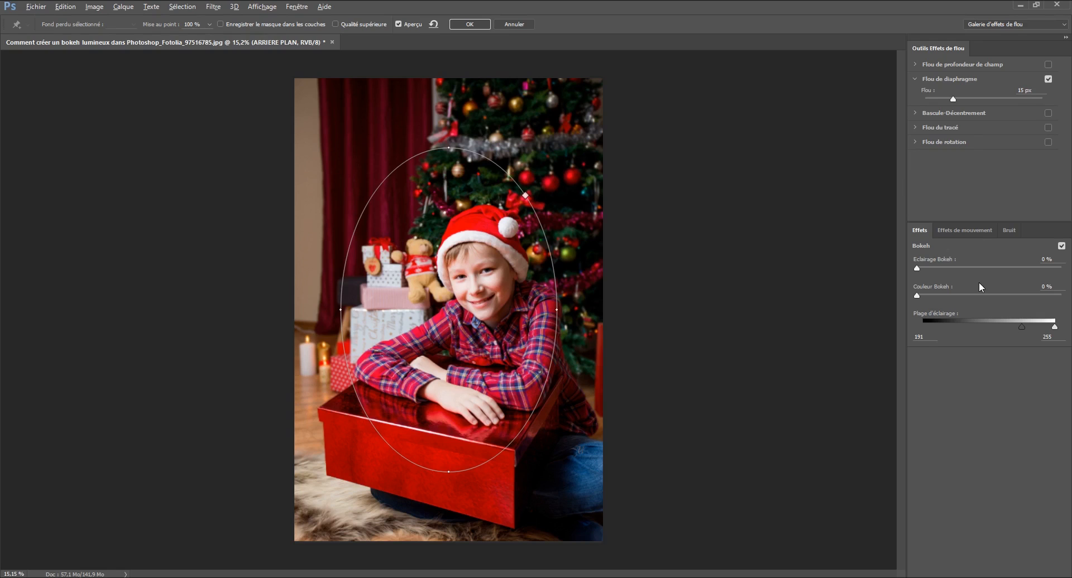
drag(448, 309, 467, 314)
drag(577, 314, 526, 308)
drag(487, 476, 484, 411)
drag(468, 285, 496, 301)
drag(438, 338, 451, 338)
drag(483, 291, 493, 291)
drag(545, 316, 474, 333)
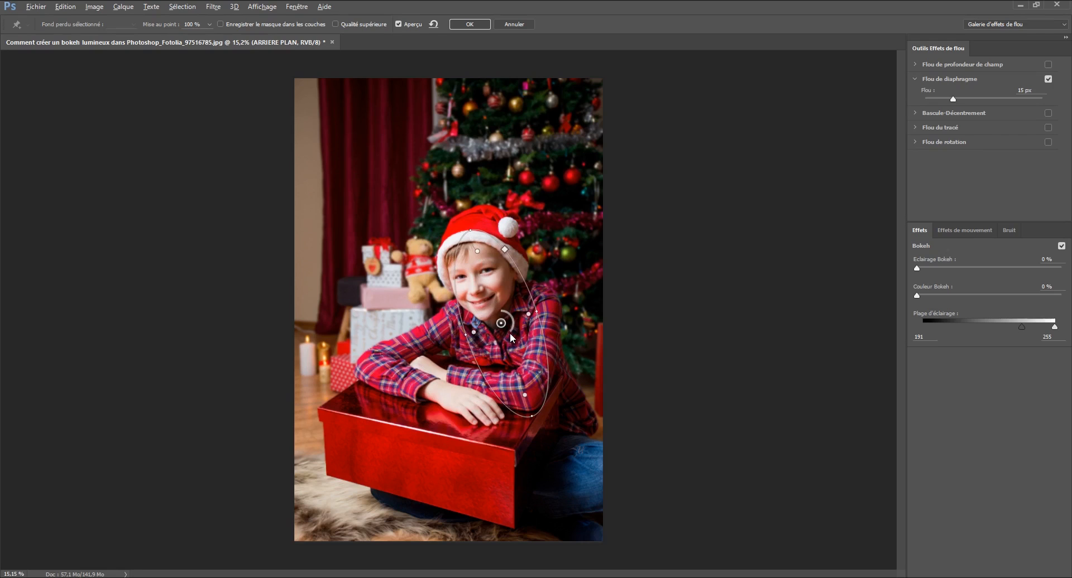
drag(508, 333, 504, 333)
mouse_move(501, 333)
mouse_down()
mouse_move(489, 329)
mouse_move(510, 335)
mouse_move(497, 330)
mouse_up()
Set the bokeh light of the blur effects to 10%, leaving the bokeh colour at 0%
click(973, 95)
drag(917, 269, 933, 269)
text(10)
drag(917, 295, 975, 296)
click(915, 78)
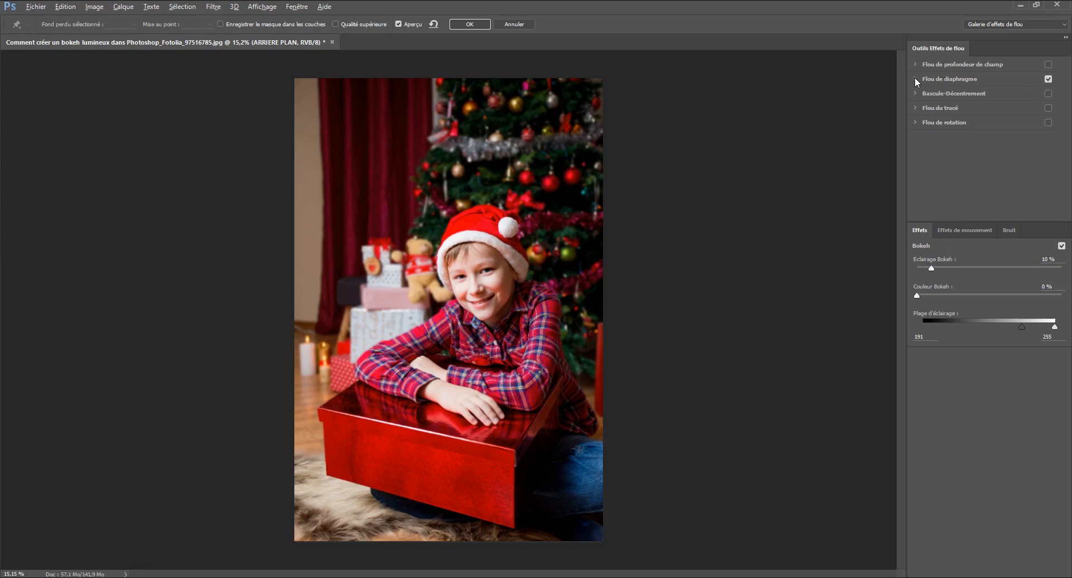
Enable Field Blur with a 50 px pin on the upper part of the tree and a 70 px pin on the red curtain
click(951, 64)
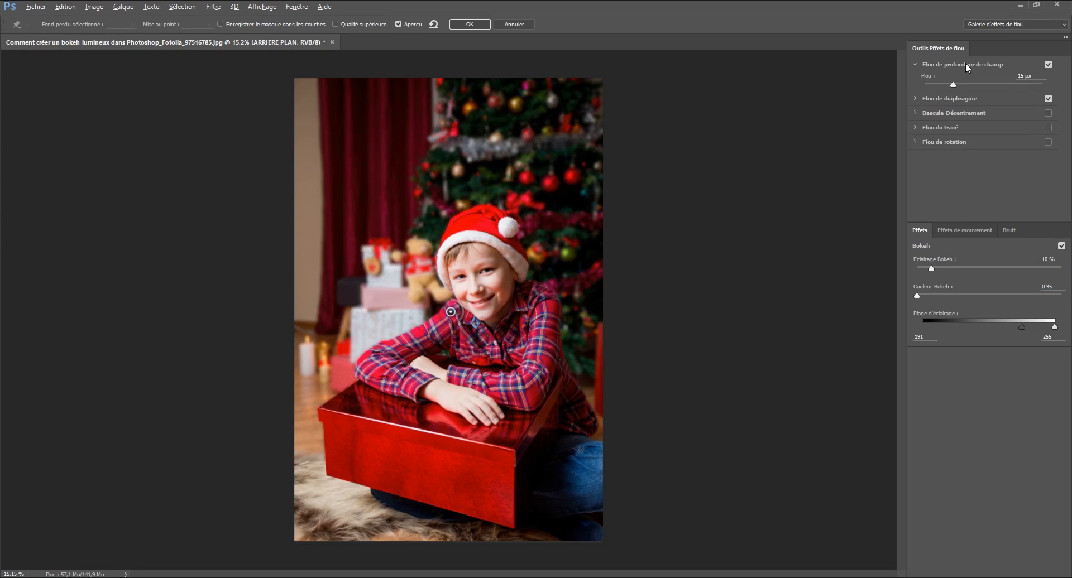
drag(451, 313, 551, 115)
text(50)
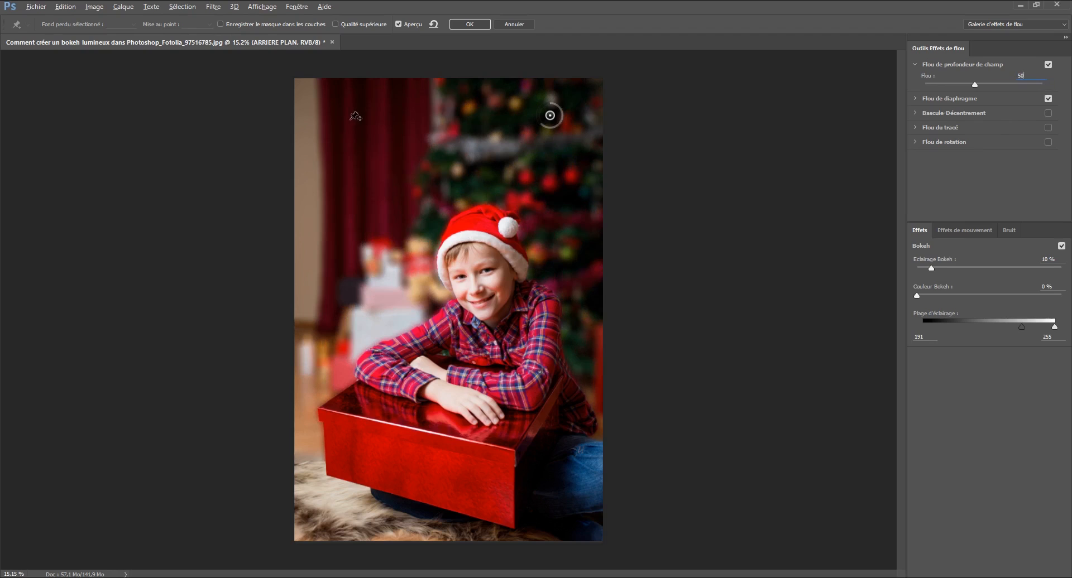
drag(350, 110, 355, 123)
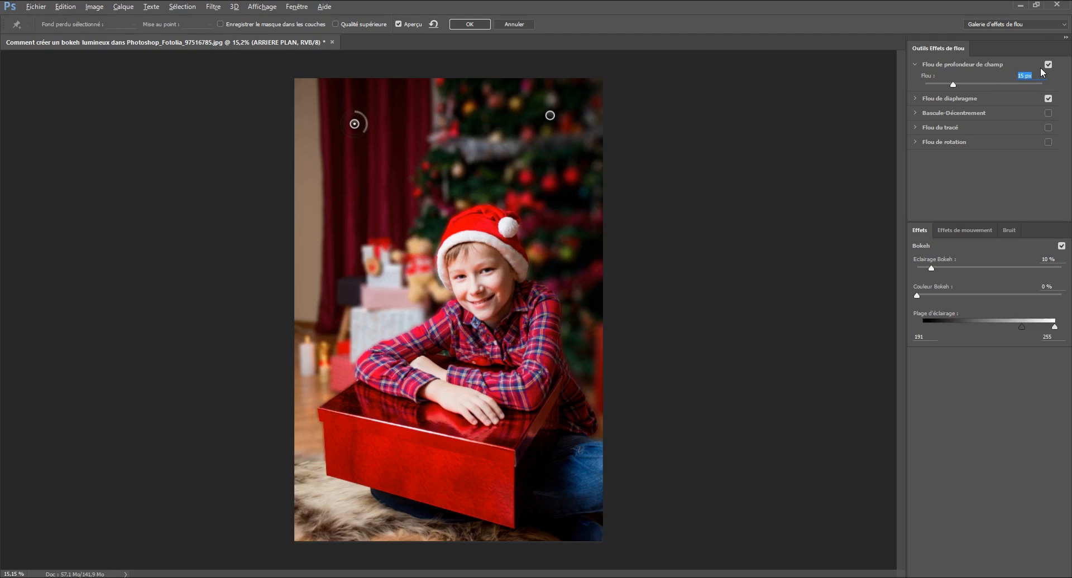
text(60)
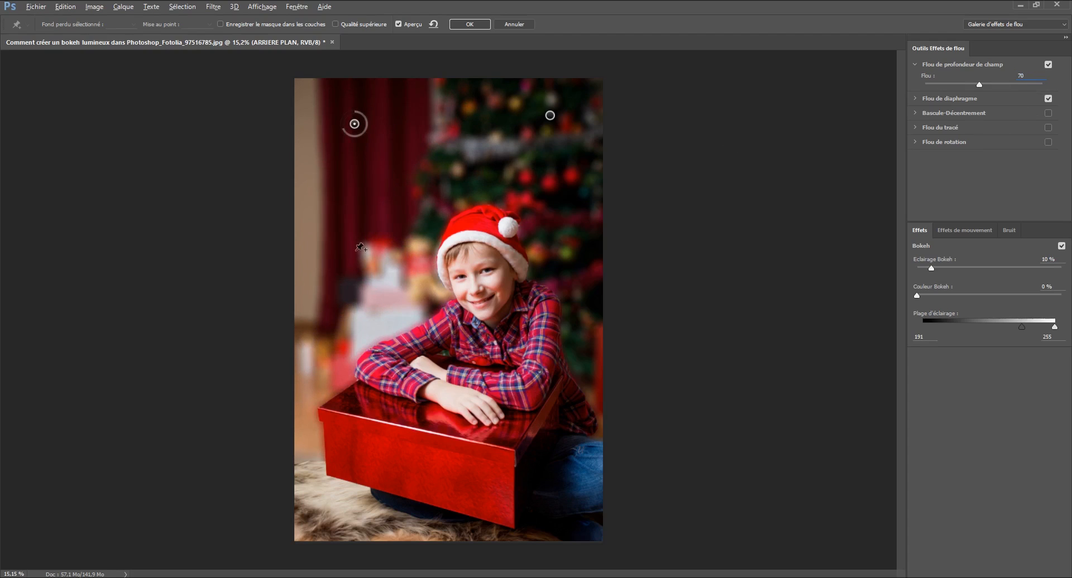
Add a 40 px Field Blur pin on the stacked gifts and a 35 px pin at the tree's right edge, adjusting their positions slightly
click(368, 278)
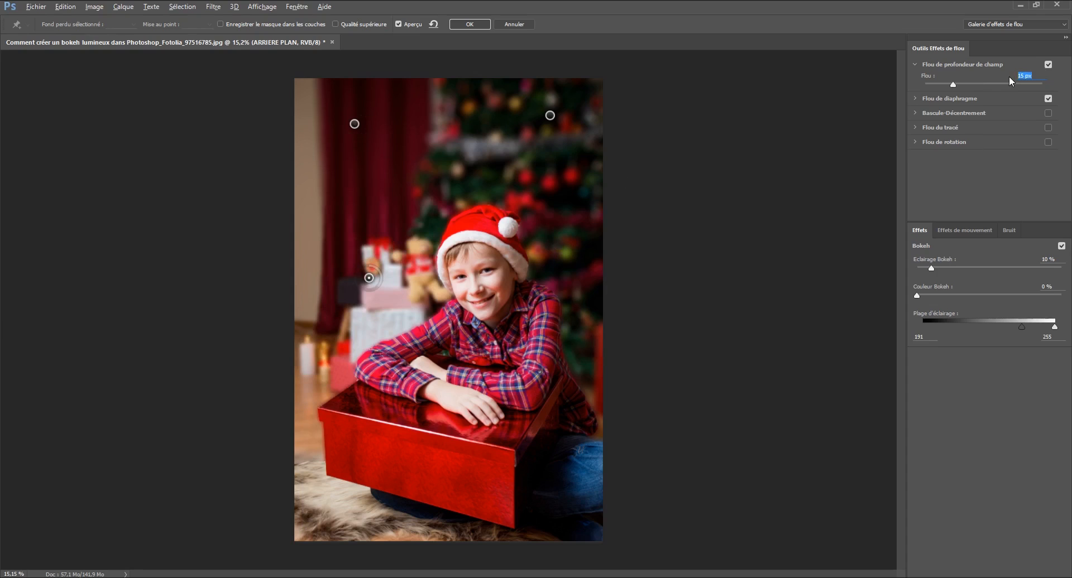
text(40)
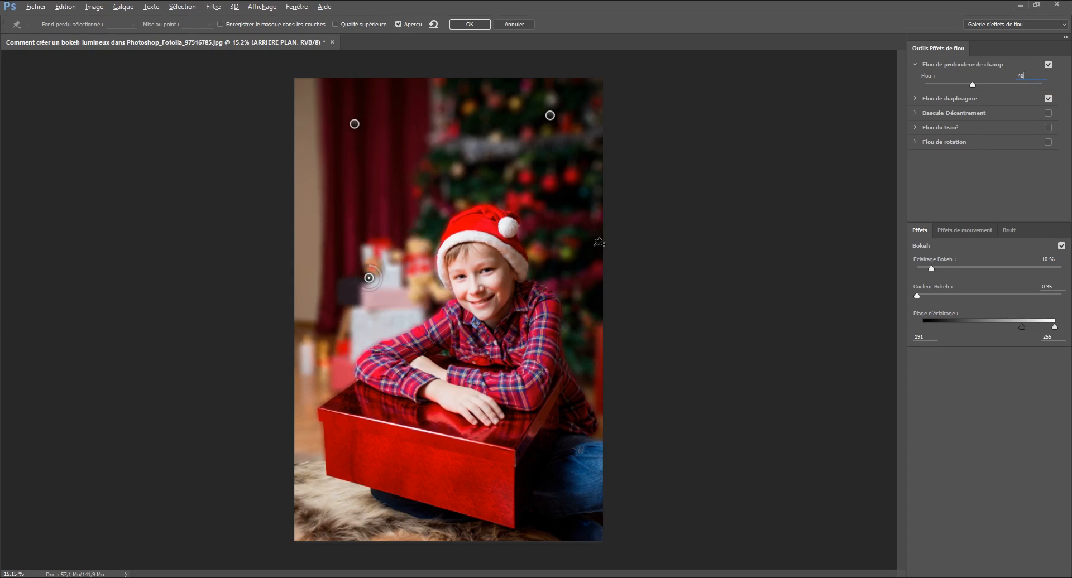
click(597, 222)
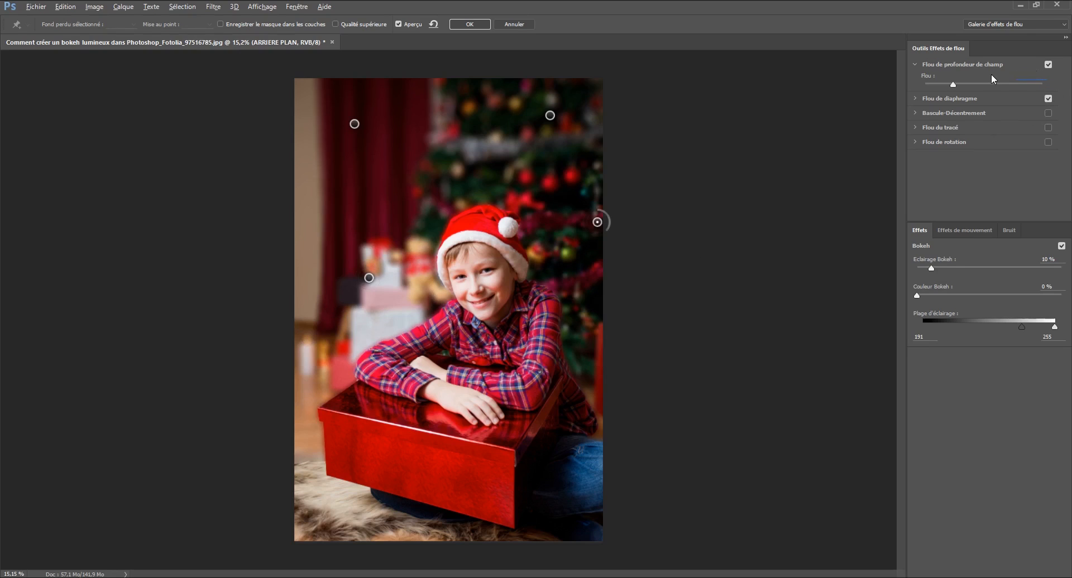
text(35)
click(369, 277)
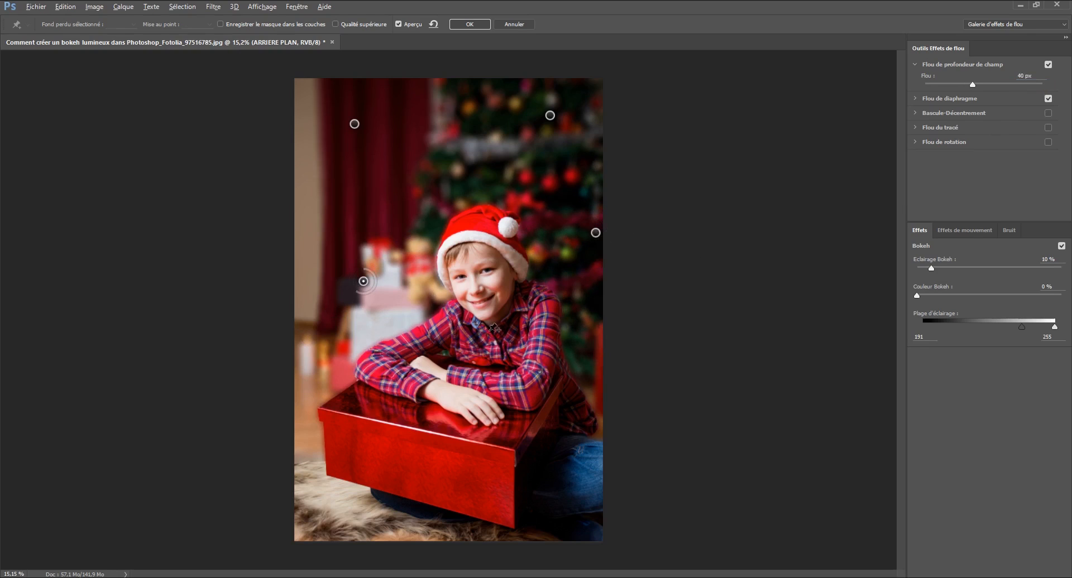
Add Field Blur pins of 0 px on the boy's face, 10 px on the fur rug and 5 px on the jeans
click(480, 273)
click(1032, 78)
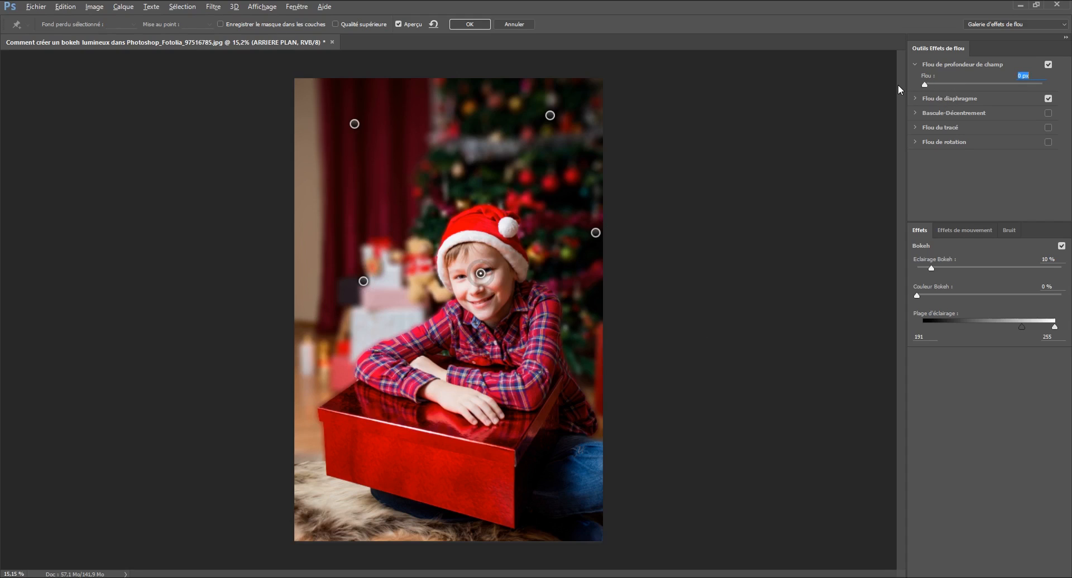
click(337, 505)
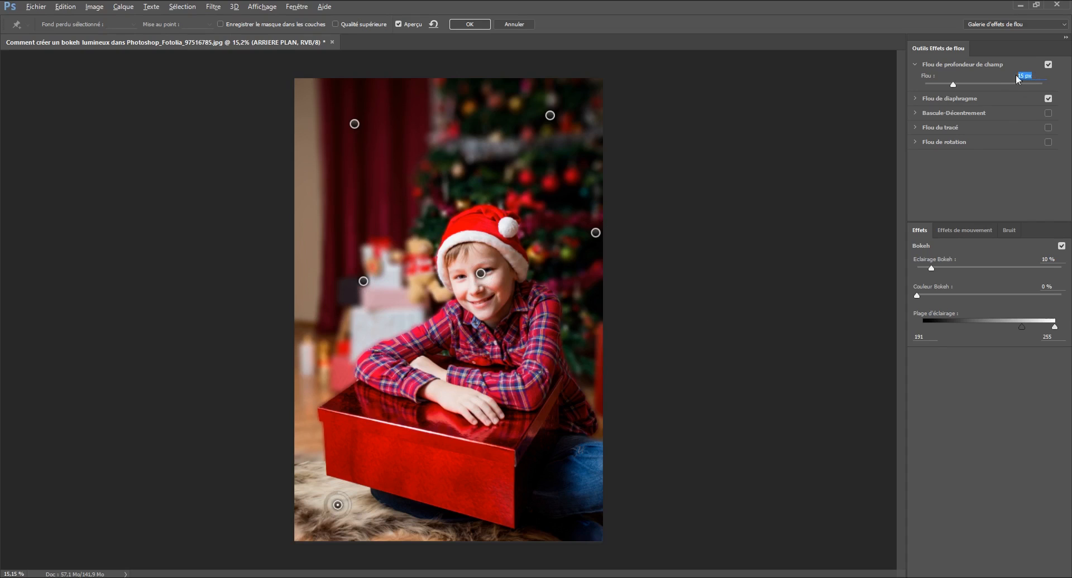
text(10)
drag(338, 506, 325, 490)
click(587, 499)
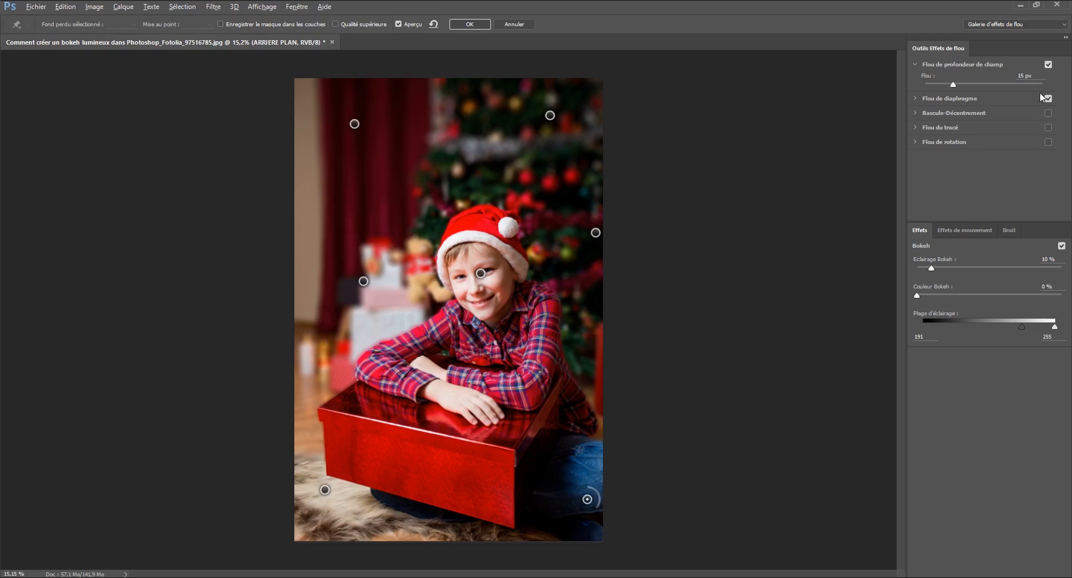
text(5)
Fine-tune the positions of the four background blur pins and compare the image with the preview off and on
drag(595, 232, 595, 223)
mouse_move(364, 280)
mouse_down()
mouse_move(354, 278)
mouse_move(366, 297)
mouse_up()
mouse_move(353, 123)
mouse_down()
mouse_move(356, 134)
mouse_move(356, 125)
mouse_up()
drag(550, 115, 562, 110)
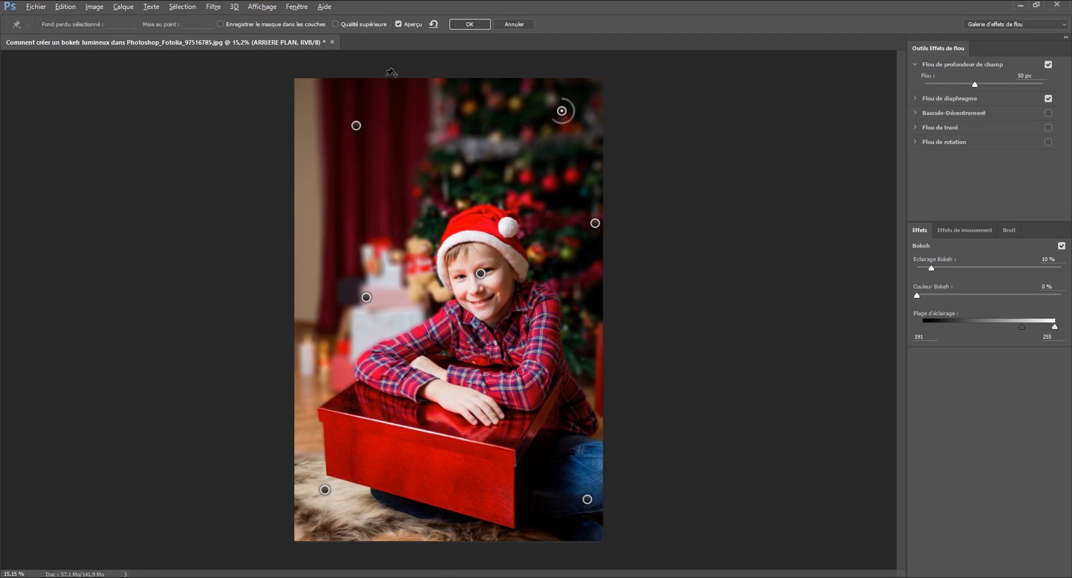
click(399, 25)
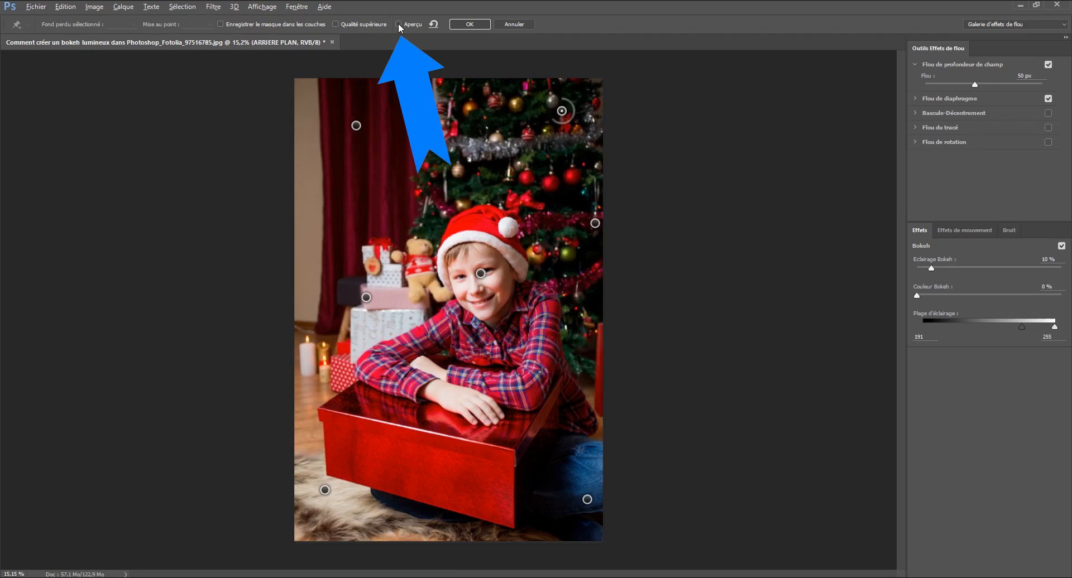
click(399, 25)
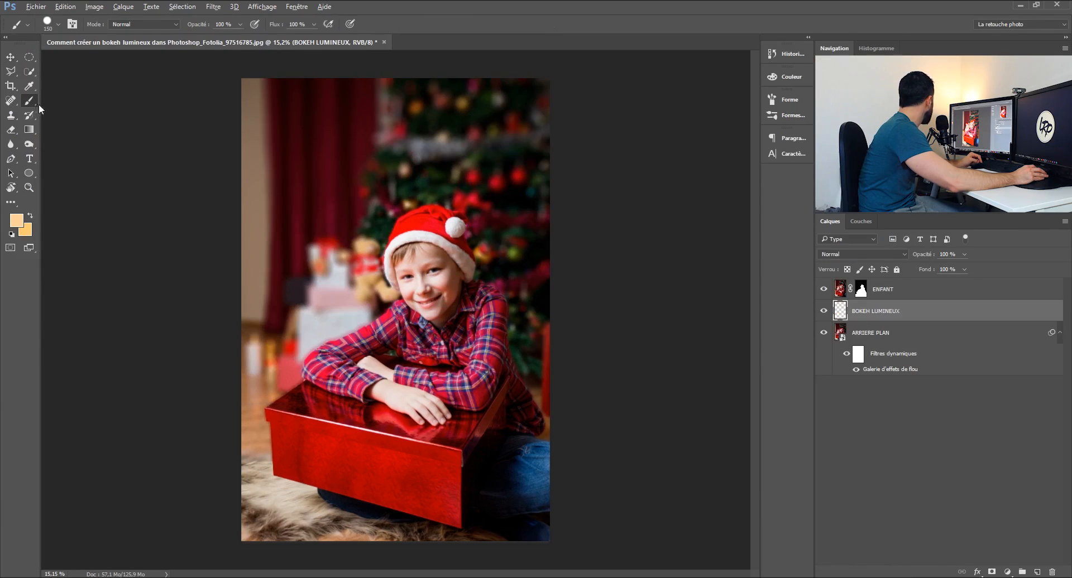
Set the foreground colour to the light orange R 255, G 210, B 150
click(17, 221)
click(648, 342)
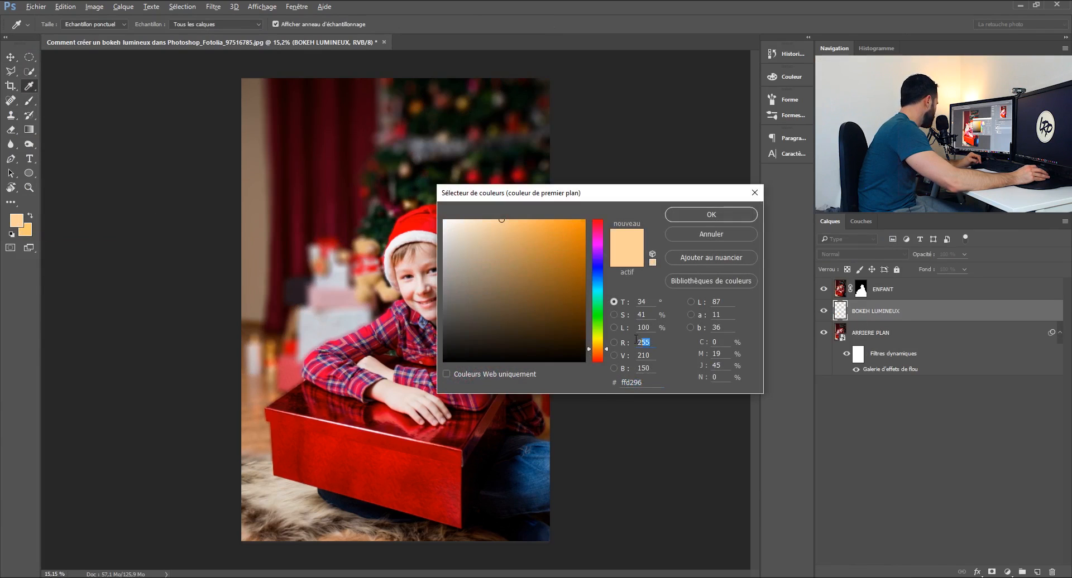
click(651, 356)
click(651, 367)
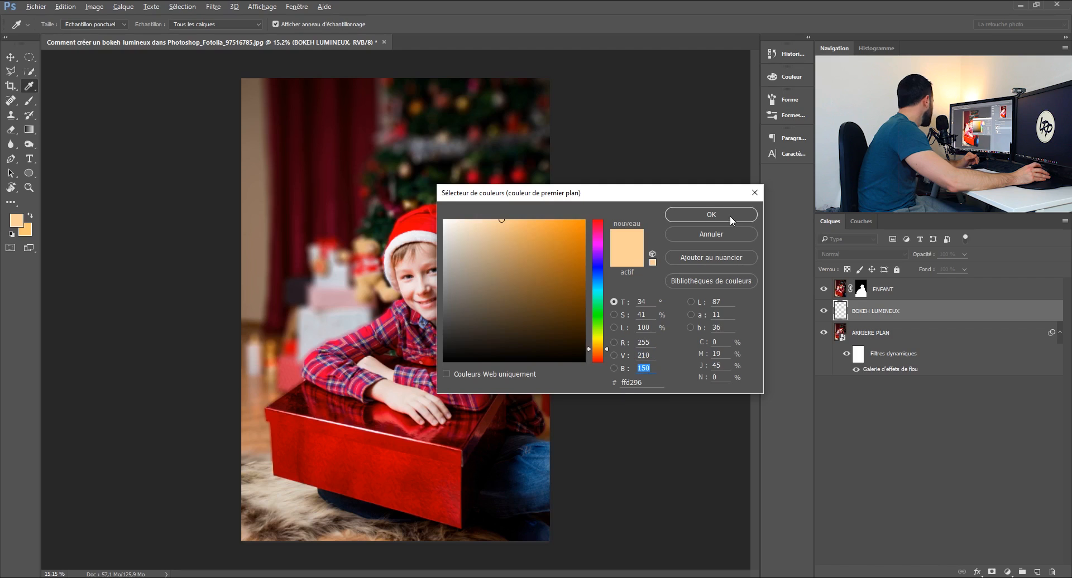
key(Return)
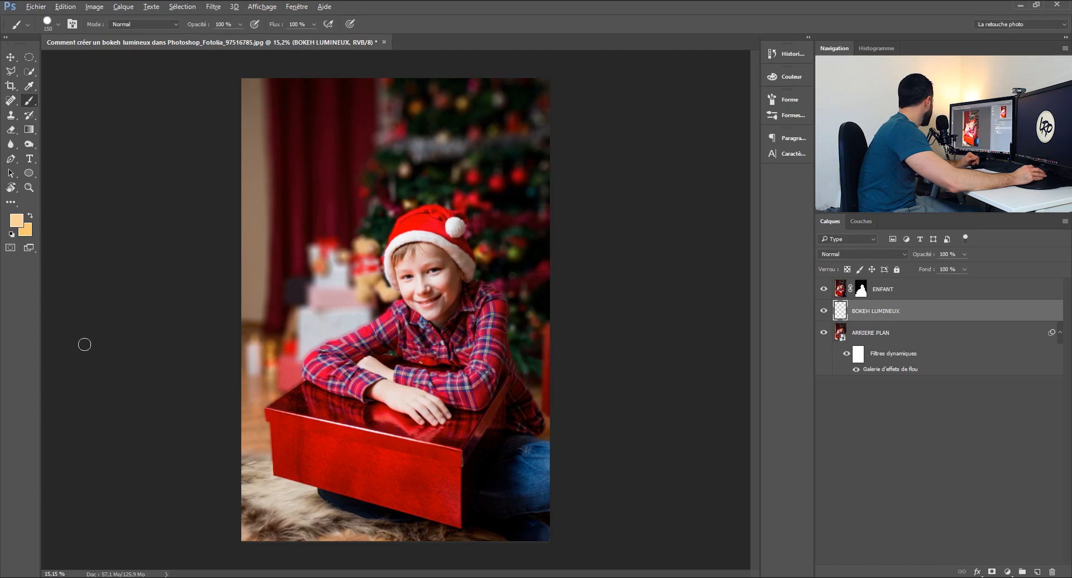
Choose the hard round brush with 100% hardness and set its size to 150 px
click(58, 25)
click(42, 130)
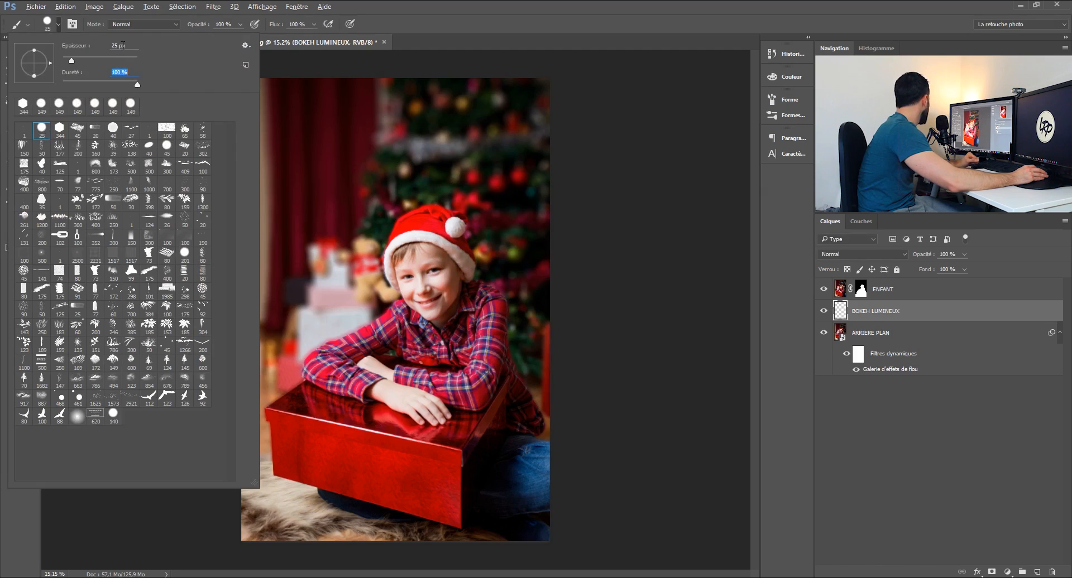
click(102, 48)
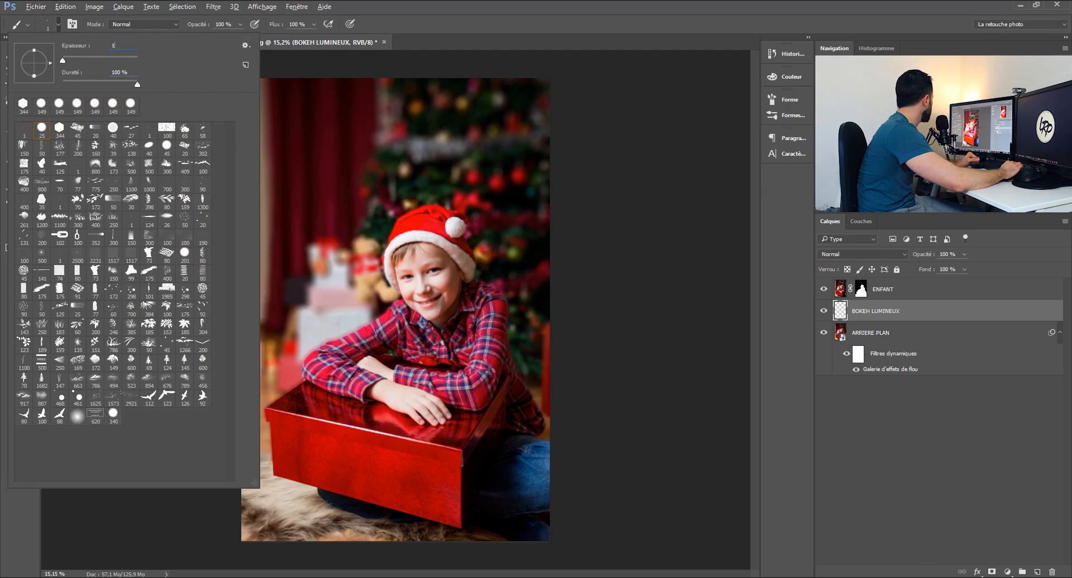
key(Return)
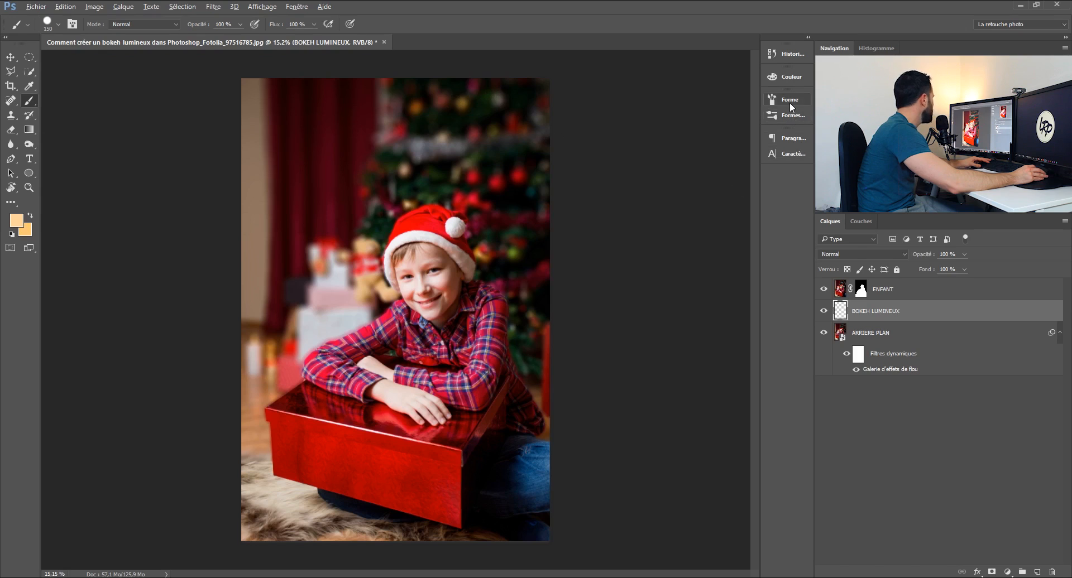
Open the brush settings and enable scattering (Diffusion) at 1000%
click(73, 25)
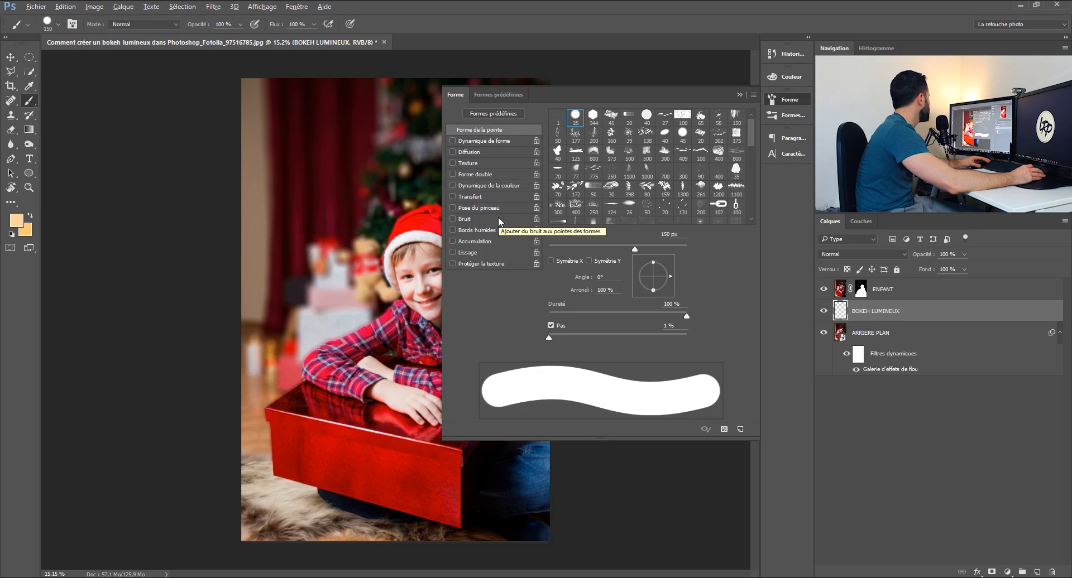
click(469, 152)
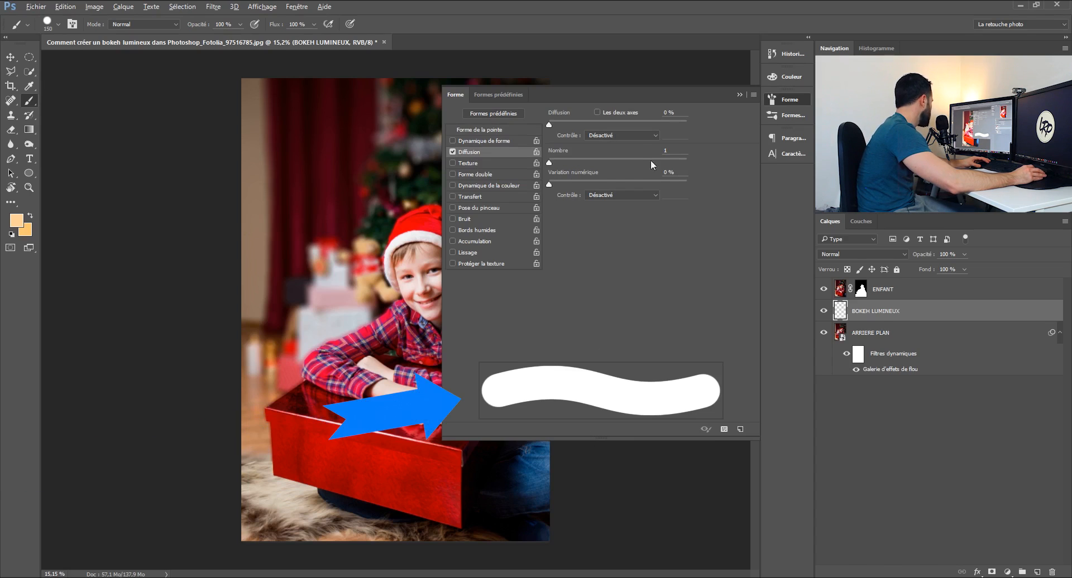
drag(548, 124, 687, 124)
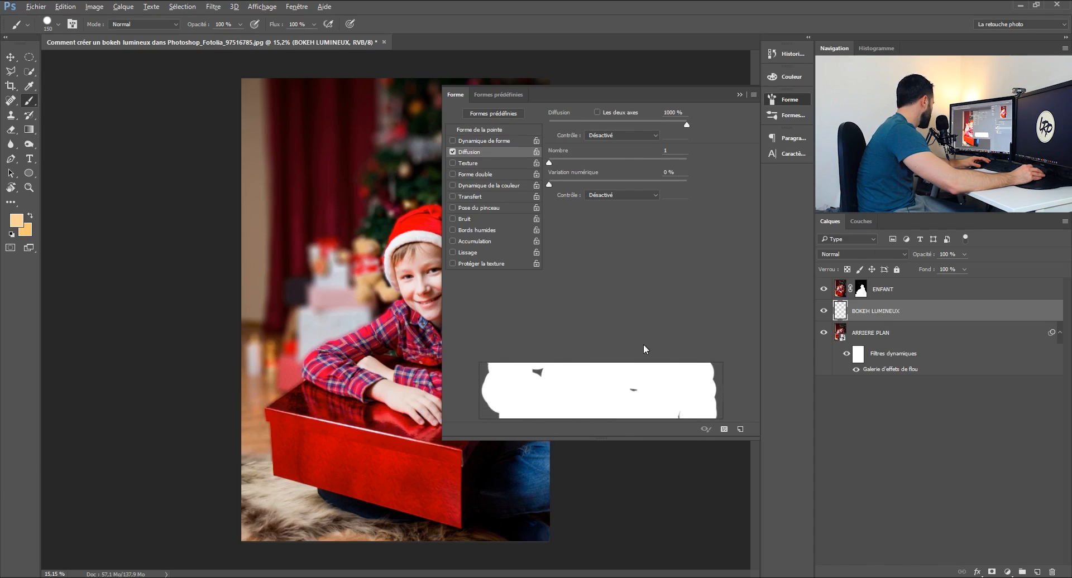
Set the brush tip's spacing (Pas) to 50%
click(478, 129)
drag(549, 336, 573, 337)
click(677, 336)
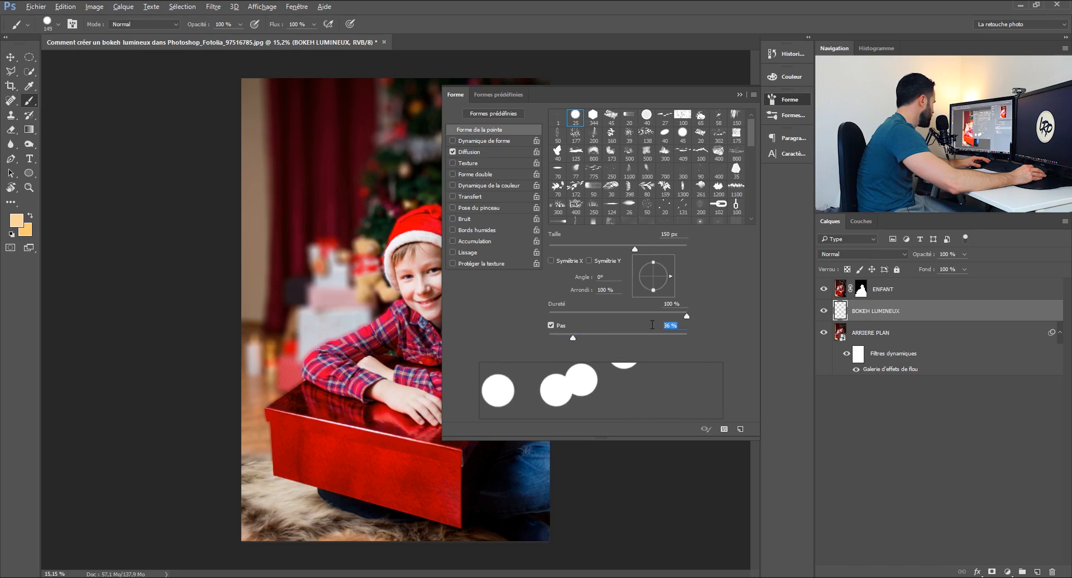
text(50)
key(Return)
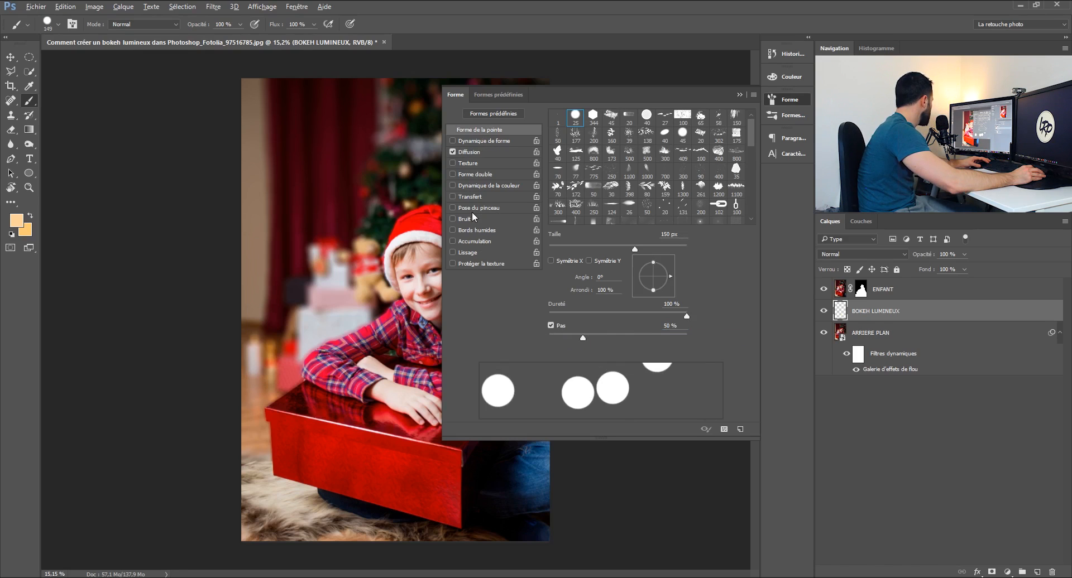
Enable Transfer for the brush with 100% opacity variation and increase the flow variation
click(470, 198)
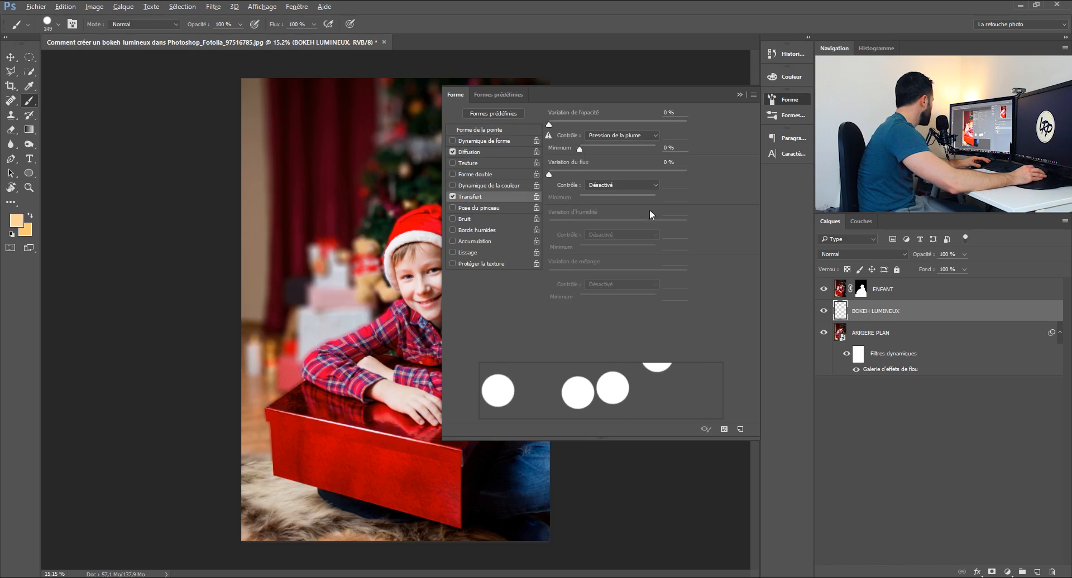
drag(551, 124, 807, 127)
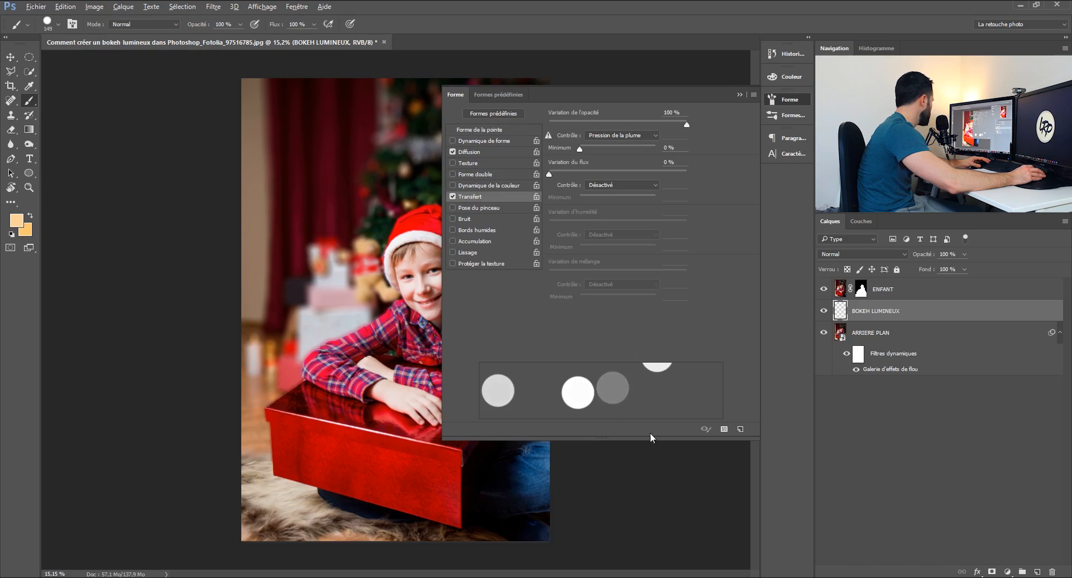
drag(549, 173, 627, 177)
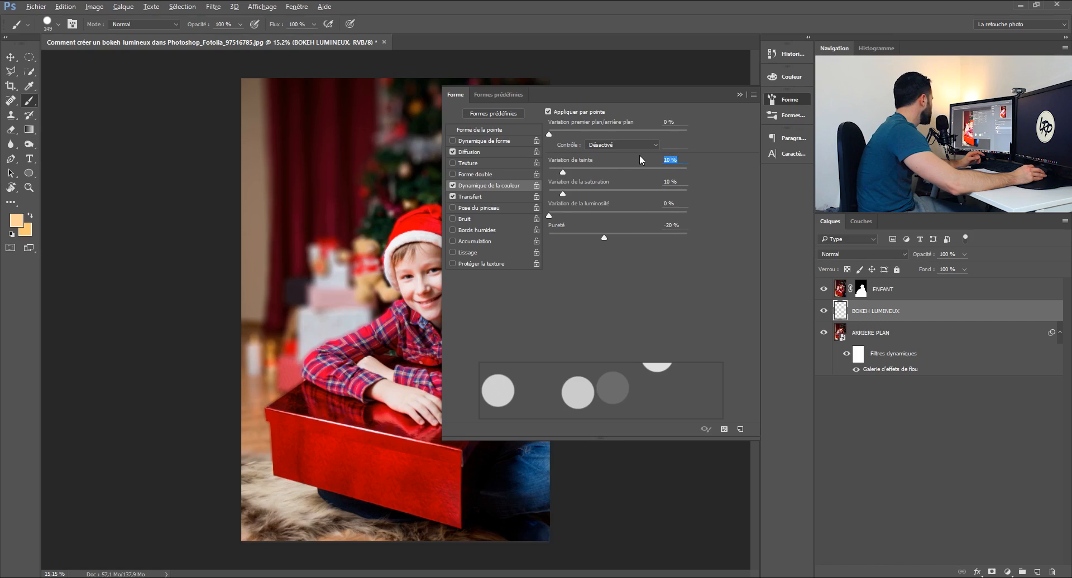
Set the brush's colour dynamics to 10% hue variation, 10% saturation variation and -20% purity
click(675, 182)
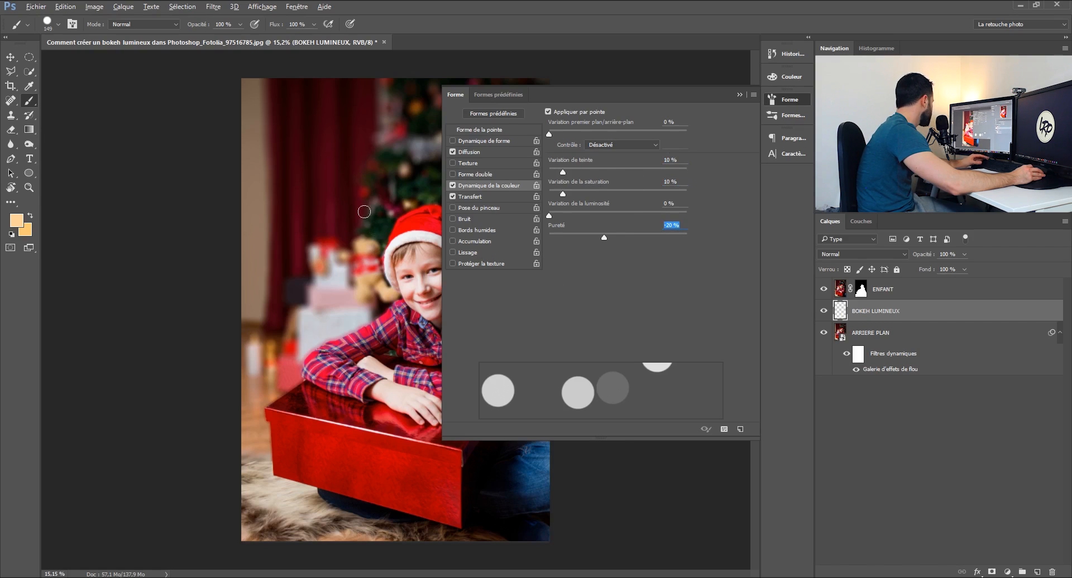
Test the bokeh brush with a stroke down the red curtain, undo the stroke and close the brush settings
drag(326, 117, 352, 335)
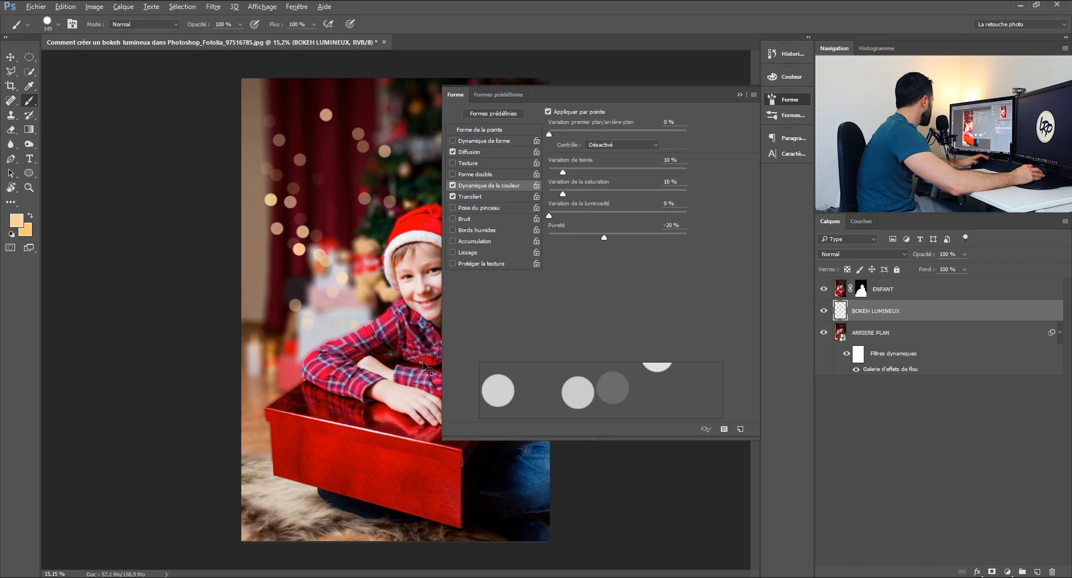
key(ctrl+z)
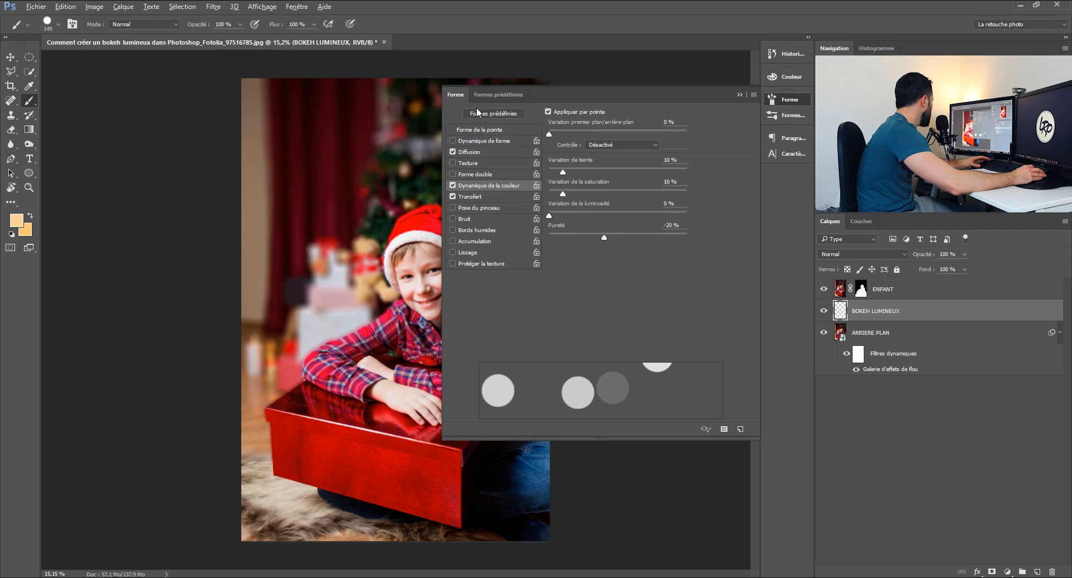
click(738, 95)
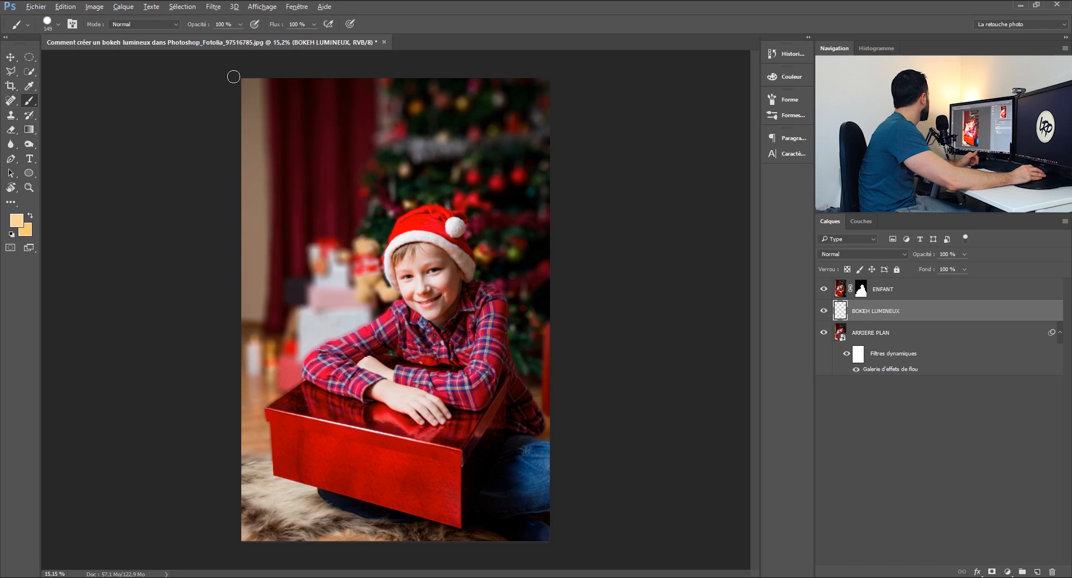
Paint scattered light discs over the whole background on the BOKEH LUMINEUX layer, with extra density on the Christmas tree
mouse_move(234, 76)
mouse_down()
mouse_move(580, 83)
mouse_move(604, 113)
mouse_move(580, 145)
mouse_move(276, 173)
mouse_move(235, 215)
mouse_move(297, 245)
mouse_move(551, 266)
mouse_move(608, 300)
mouse_move(593, 325)
mouse_move(233, 342)
mouse_move(189, 354)
mouse_up()
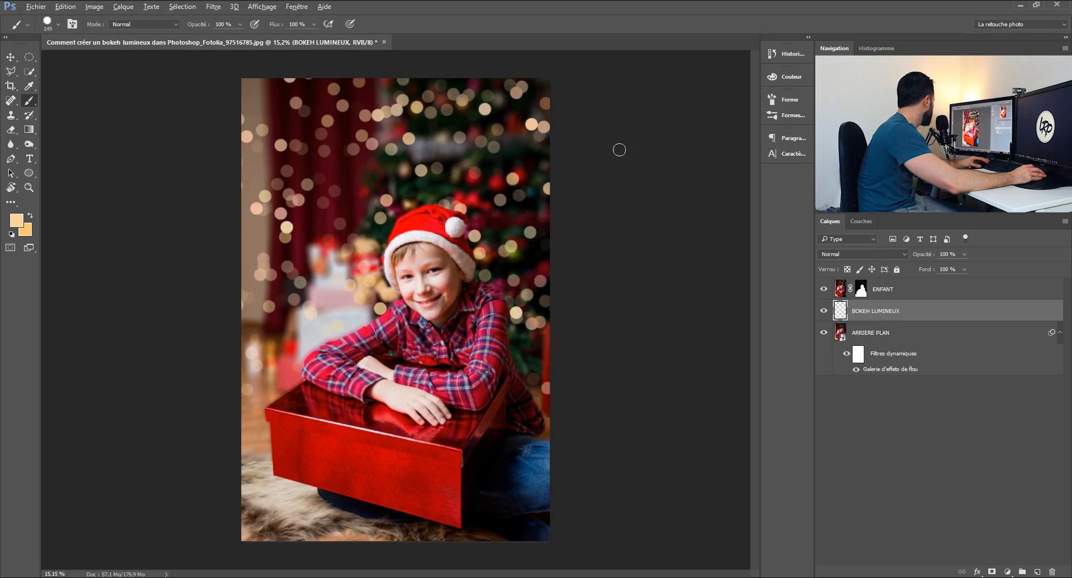
mouse_move(553, 90)
mouse_down()
mouse_move(491, 124)
mouse_move(435, 178)
mouse_move(474, 212)
mouse_move(550, 350)
mouse_move(634, 373)
mouse_up()
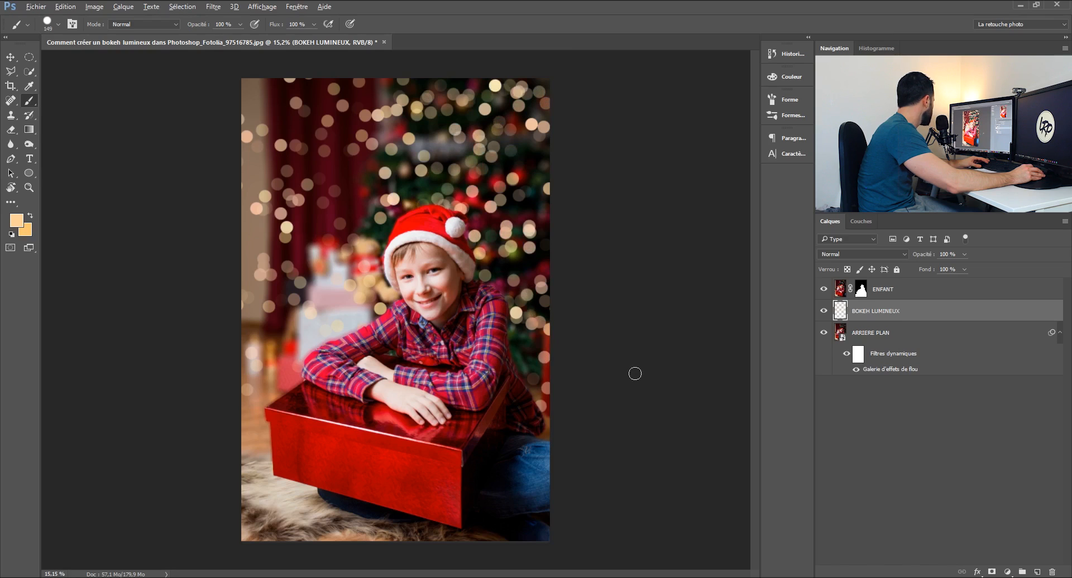
drag(549, 108, 151, 98)
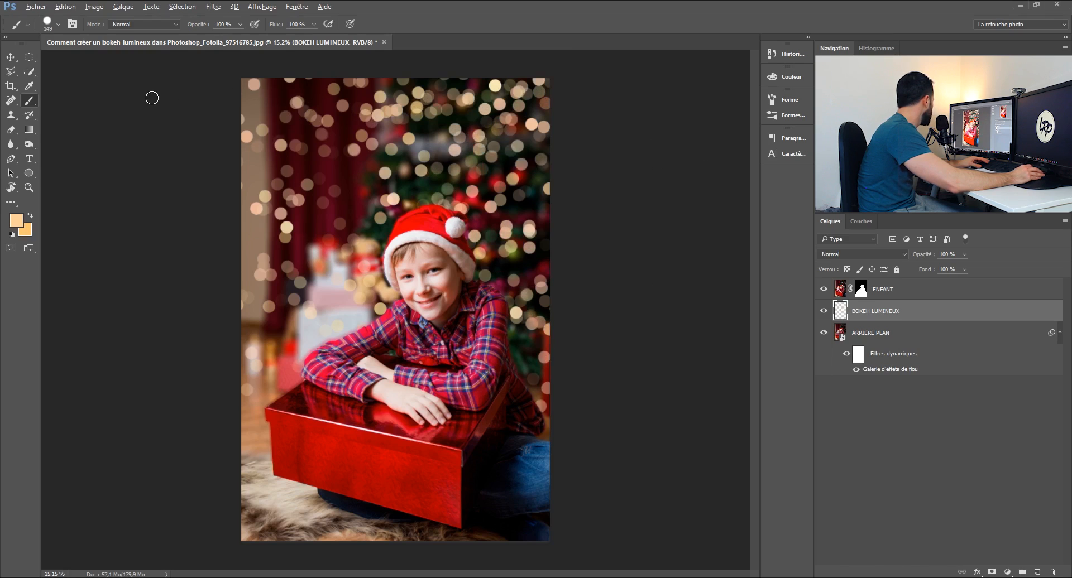
mouse_move(661, 237)
mouse_down()
mouse_move(292, 210)
mouse_move(139, 213)
mouse_up()
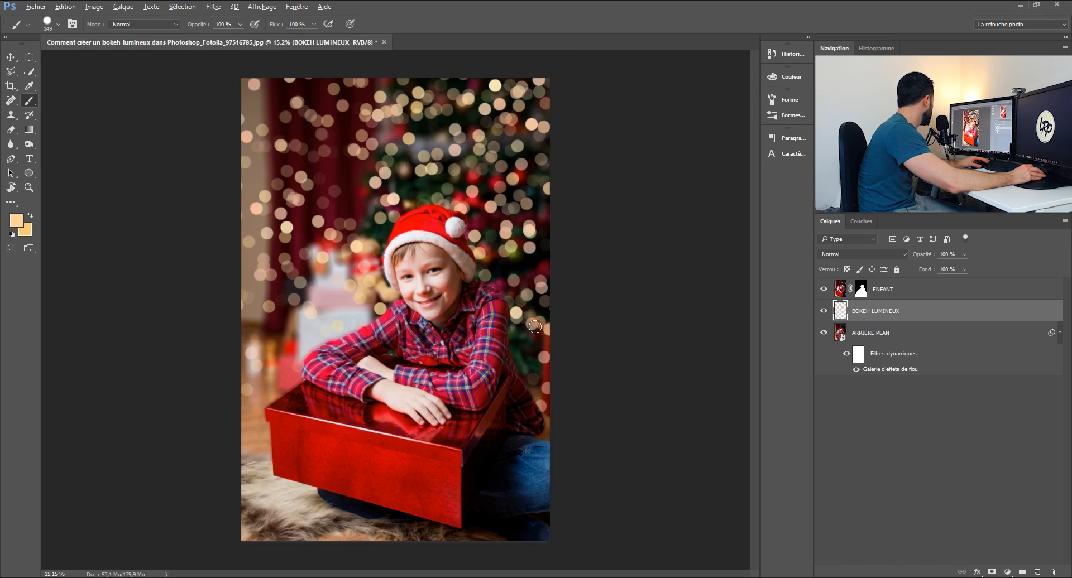
drag(639, 333, 123, 322)
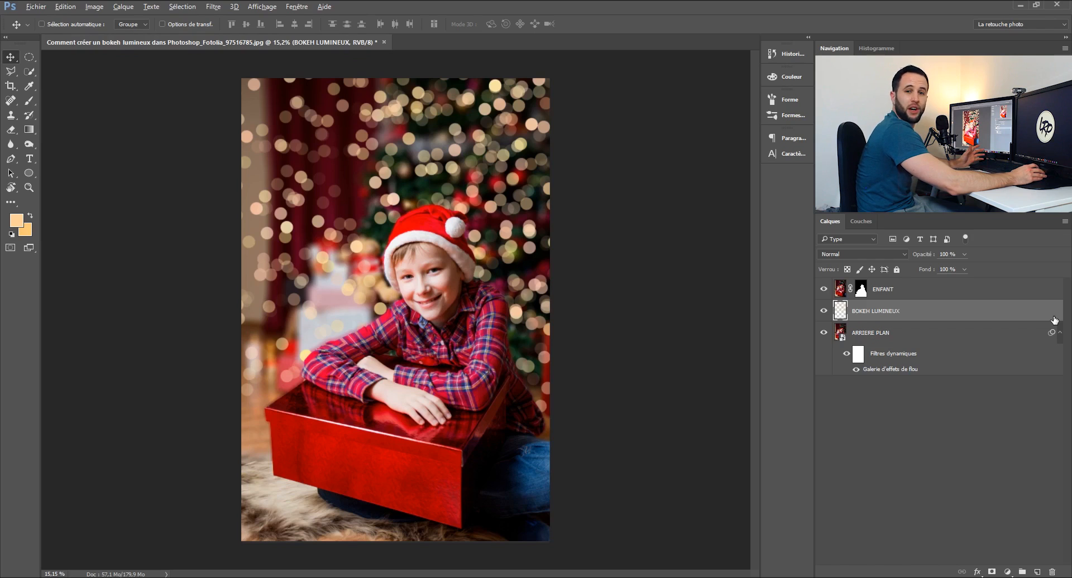
Convert the BOKEH LUMINEUX layer to a smart object
right_click(944, 310)
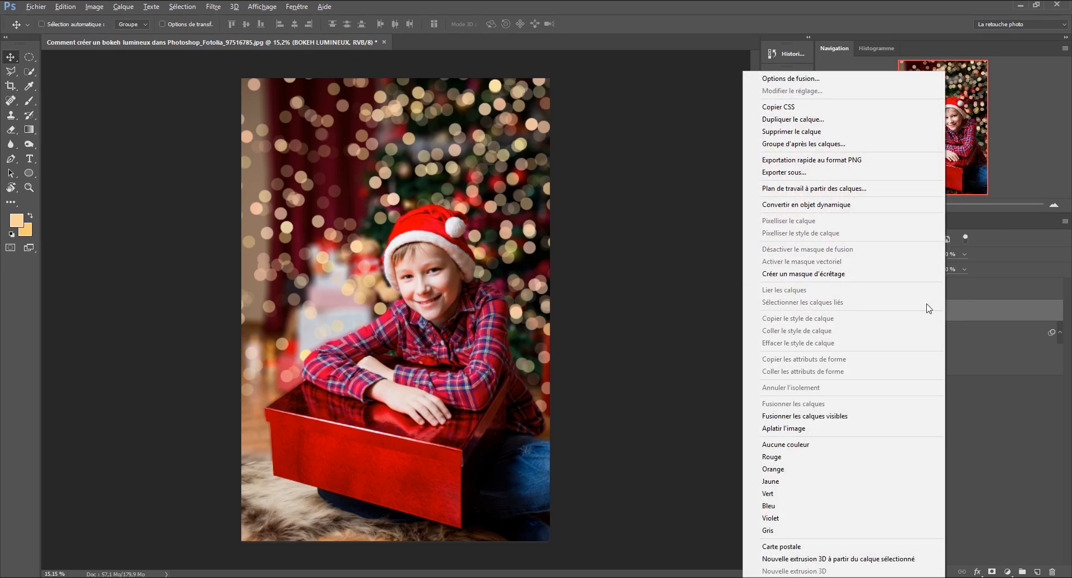
click(852, 206)
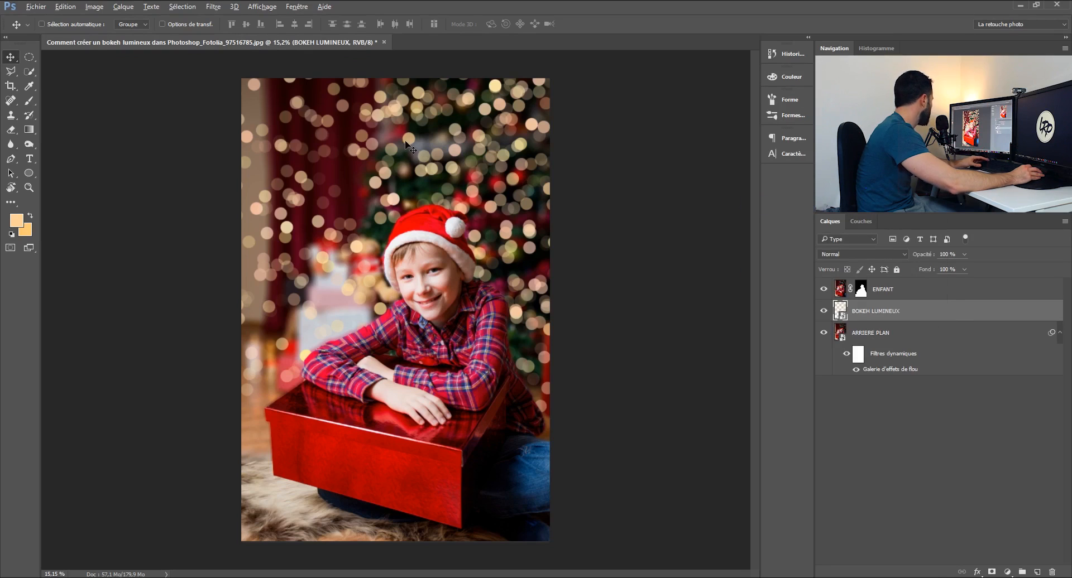
key(b)
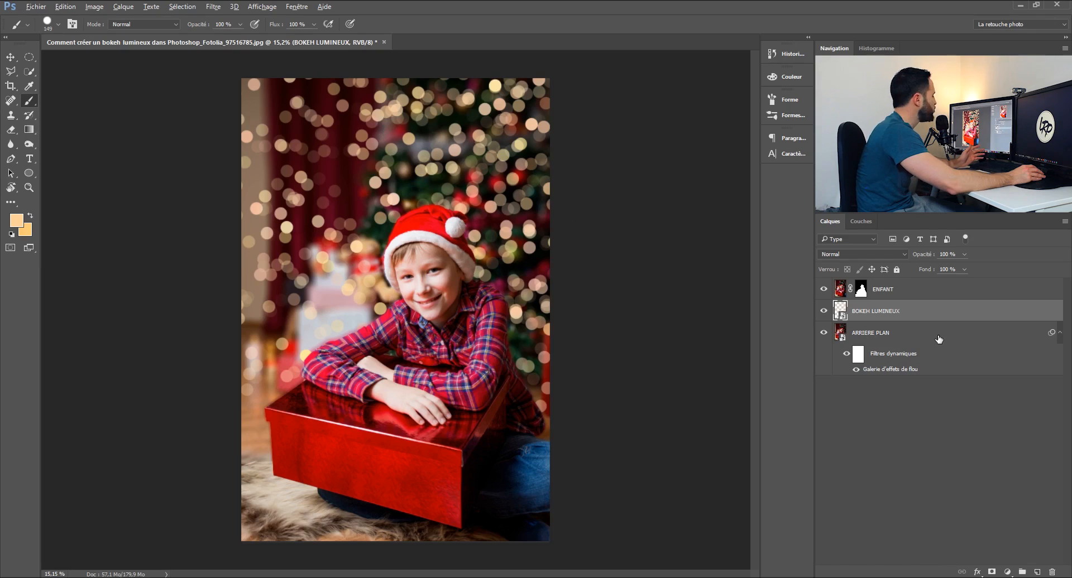
right_click(931, 314)
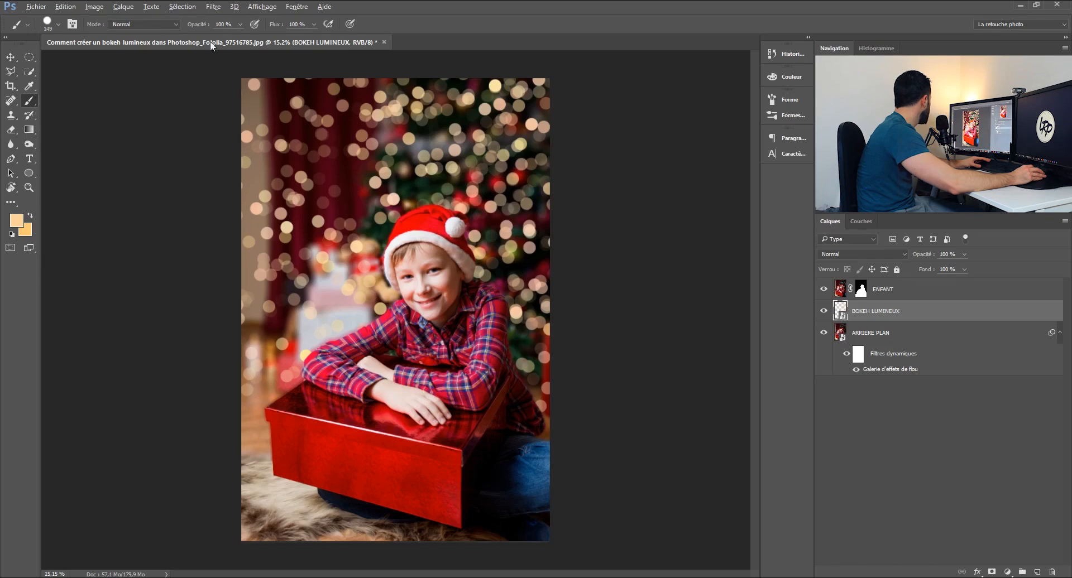
Apply a Gaussian blur (Flou gaussien) with a 15-pixel radius to the BOKEH LUMINEUX layer
click(215, 6)
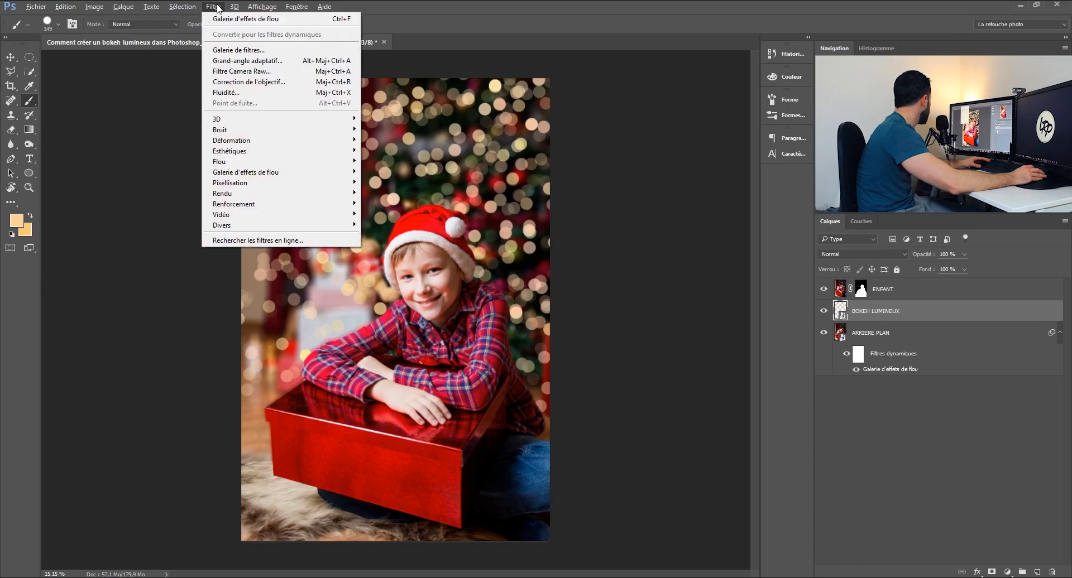
mouse_move(233, 162)
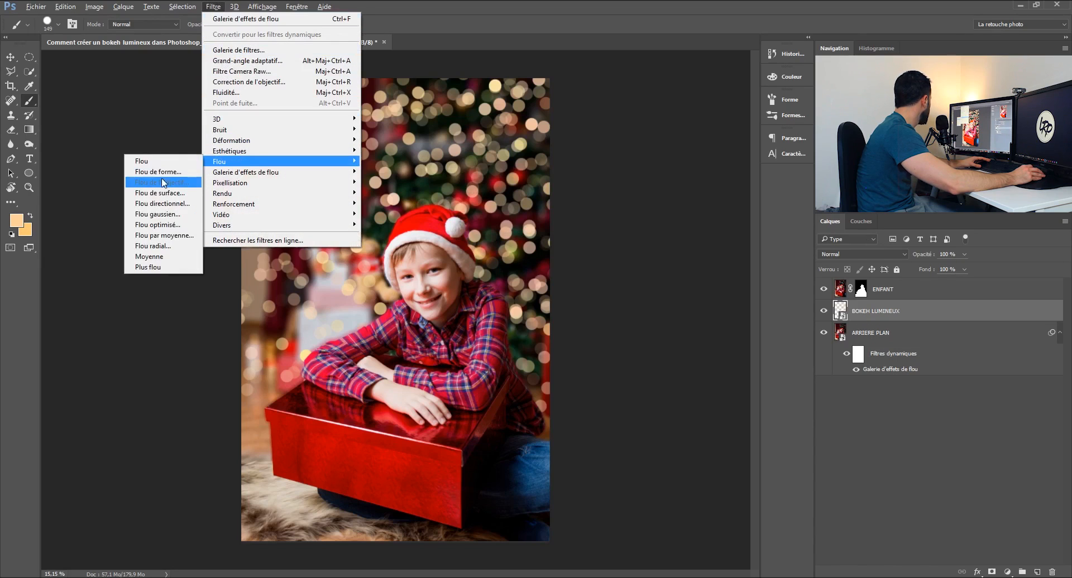
click(166, 216)
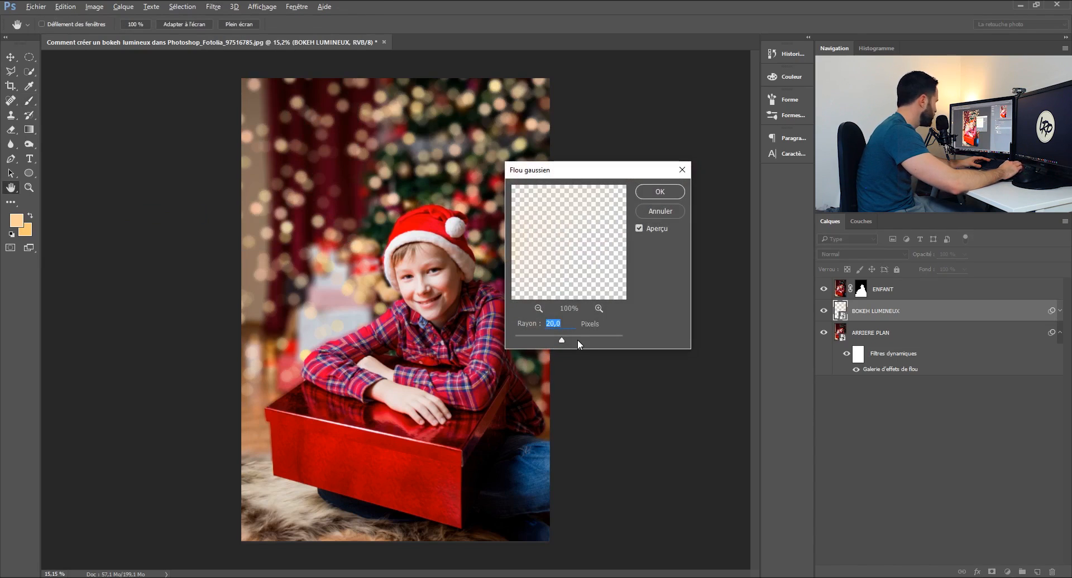
text(15)
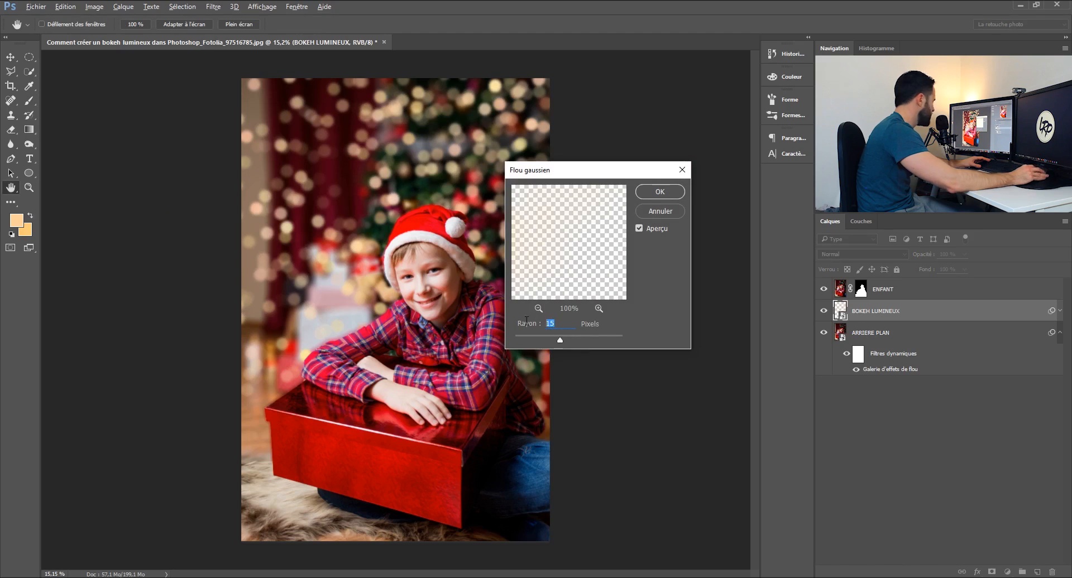
drag(526, 322, 522, 324)
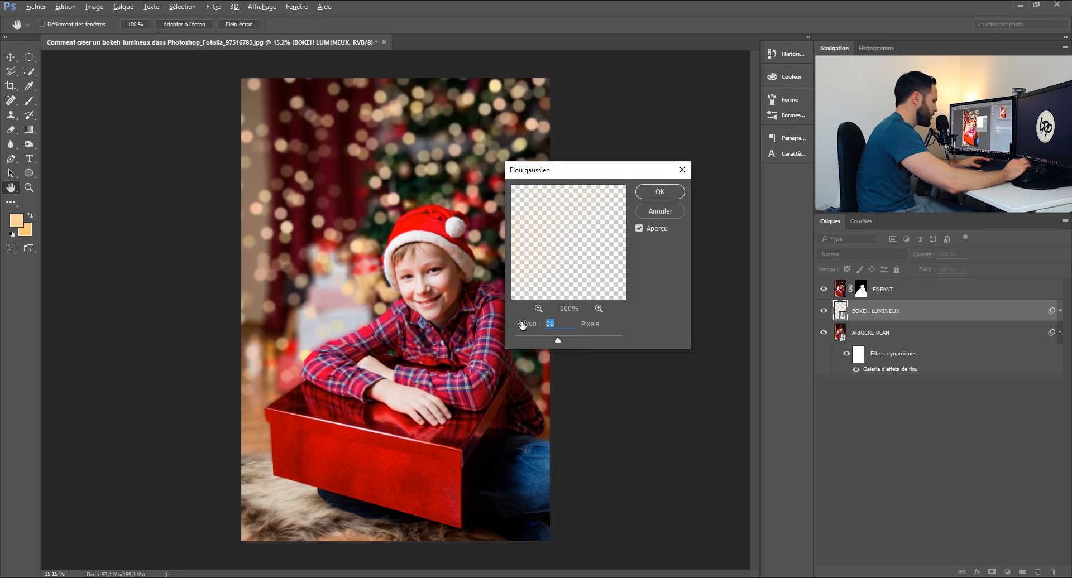
click(647, 192)
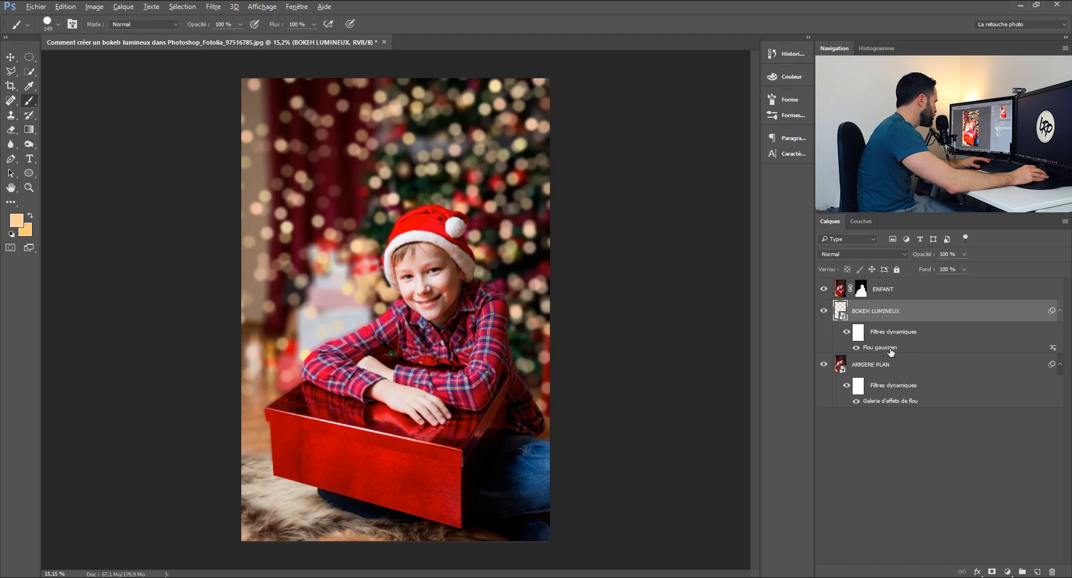
Compare the light discs with and without the Gaussian blur and review the filter's radius setting
click(856, 348)
click(855, 348)
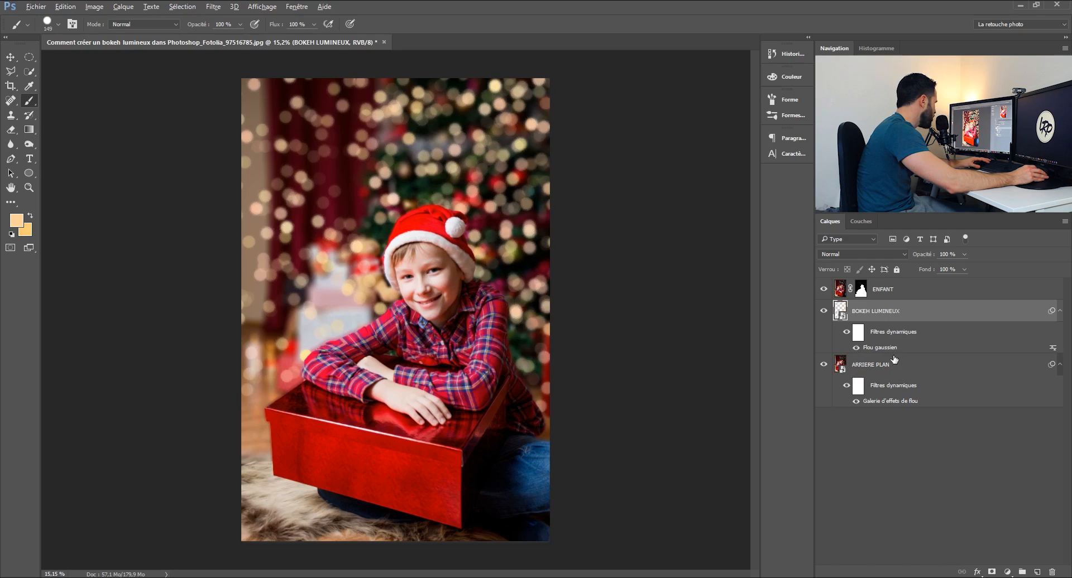
double_click(882, 348)
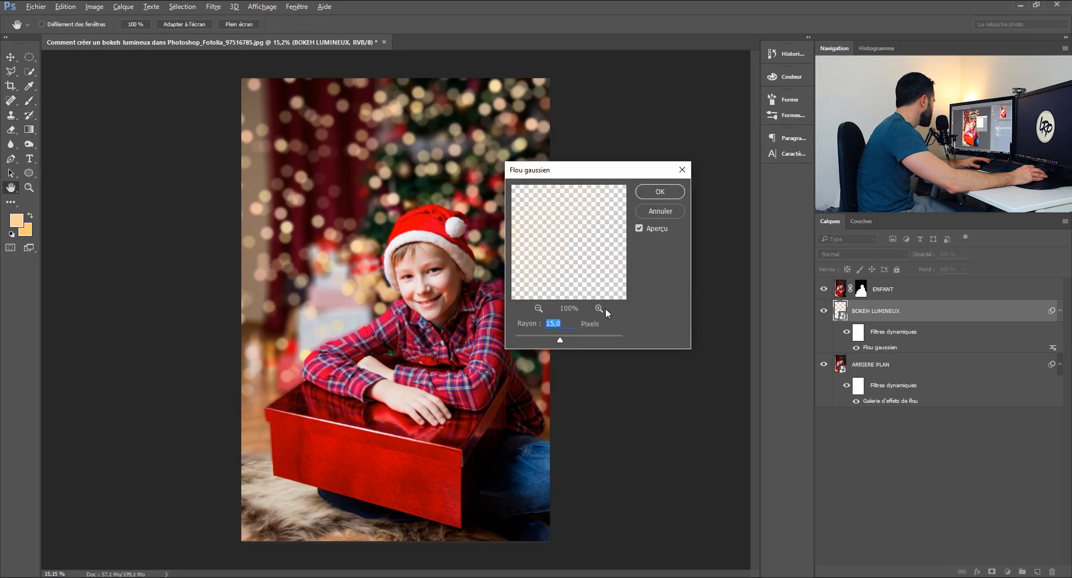
click(660, 192)
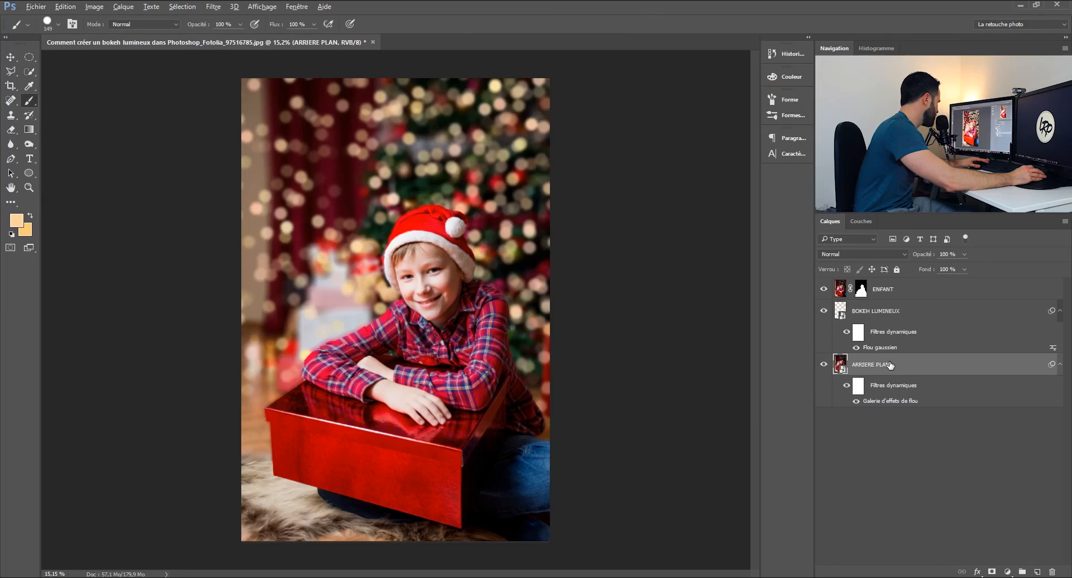
Add a Brightness/Contrast (Luminosité/Contraste) adjustment layer above ARRIERE PLAN with brightness 10 and contrast 10
click(1008, 572)
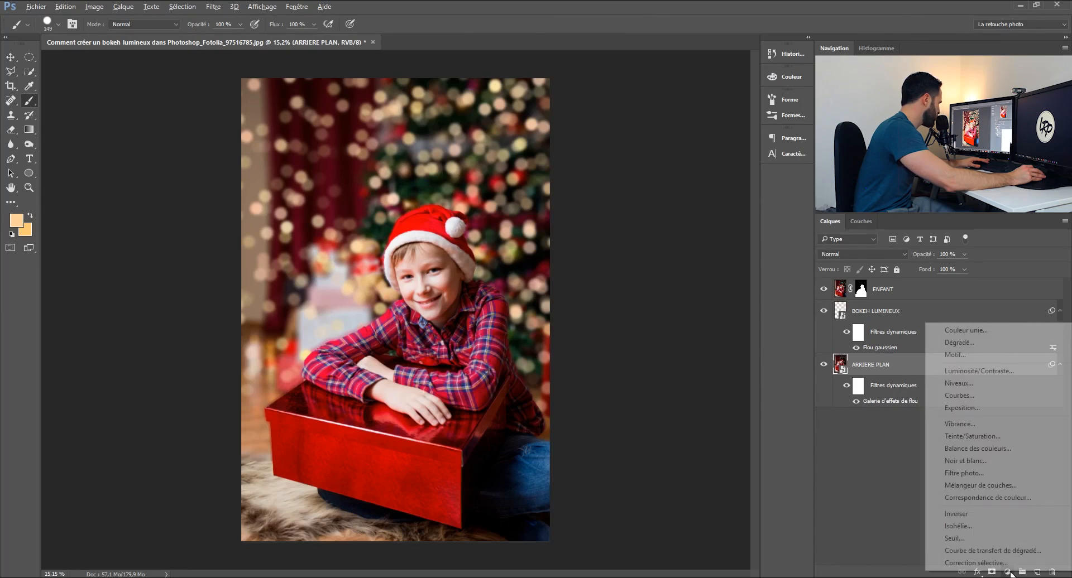
click(985, 377)
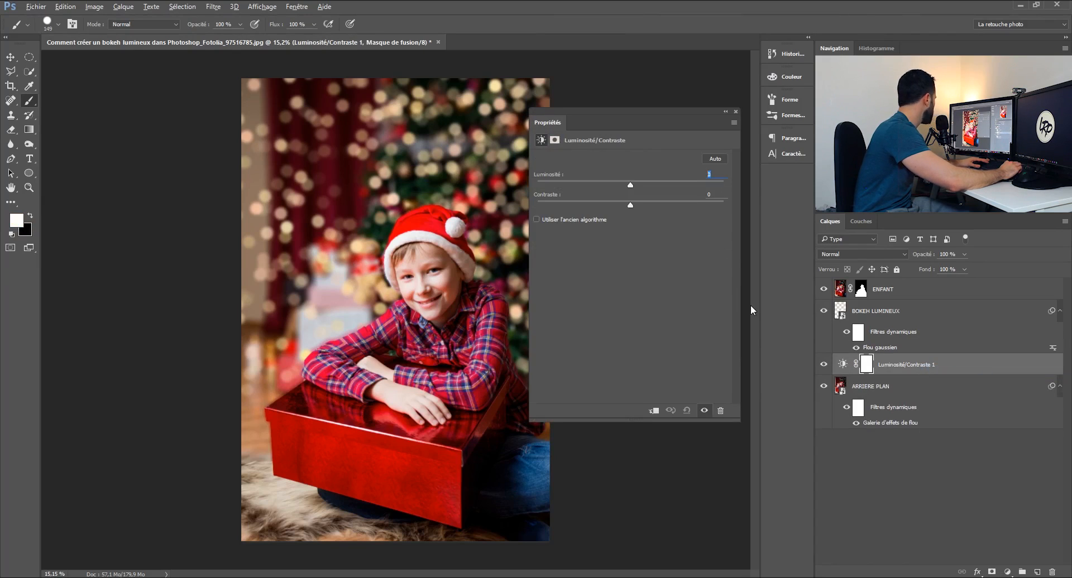
text(10)
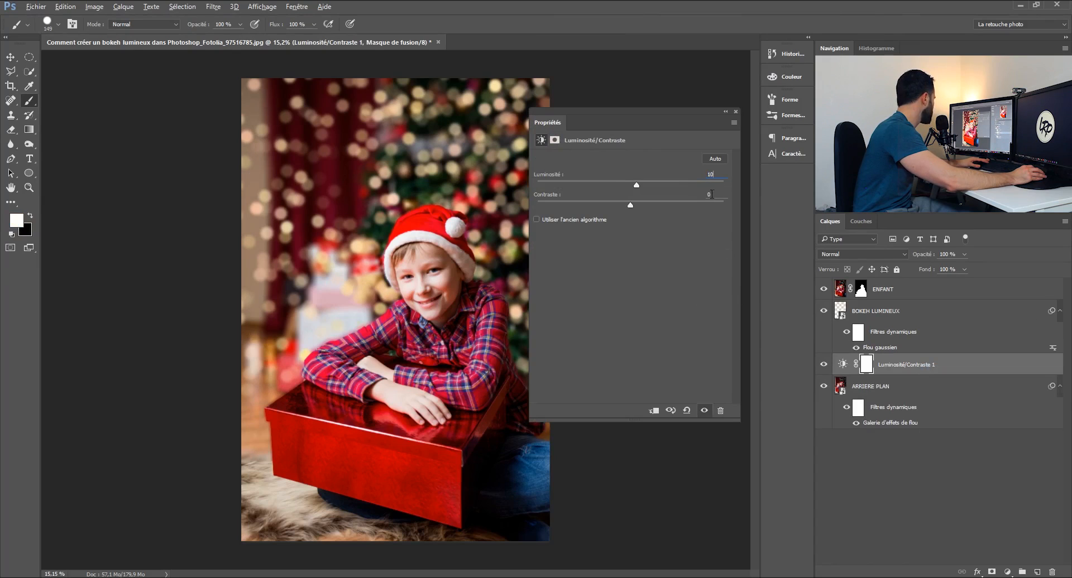
text(10)
click(736, 111)
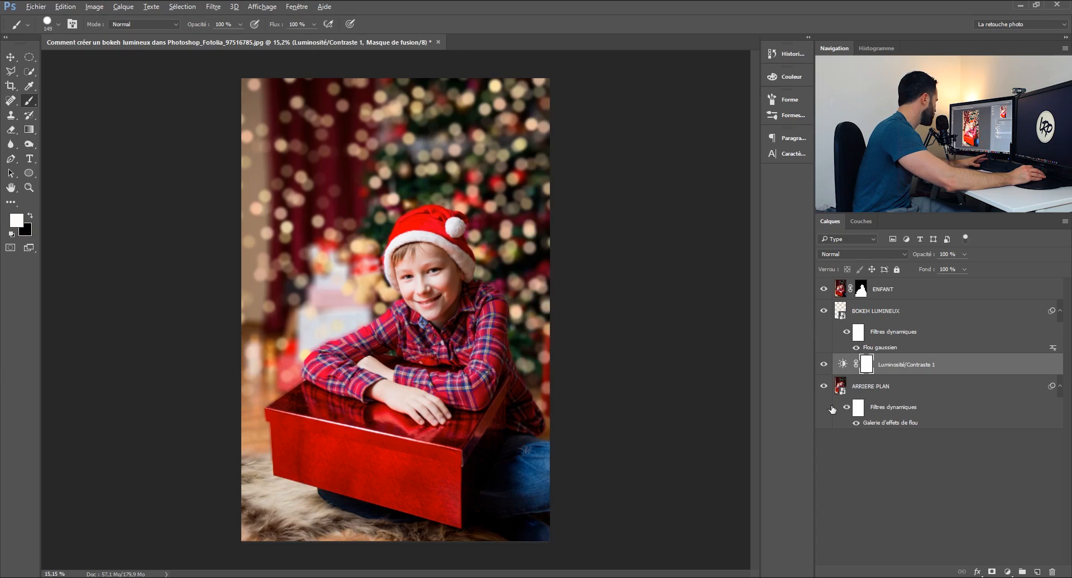
Compare the image with and without the brightness adjustment and clip the adjustment layer to ARRIERE PLAN
click(823, 366)
click(823, 366)
right_click(954, 371)
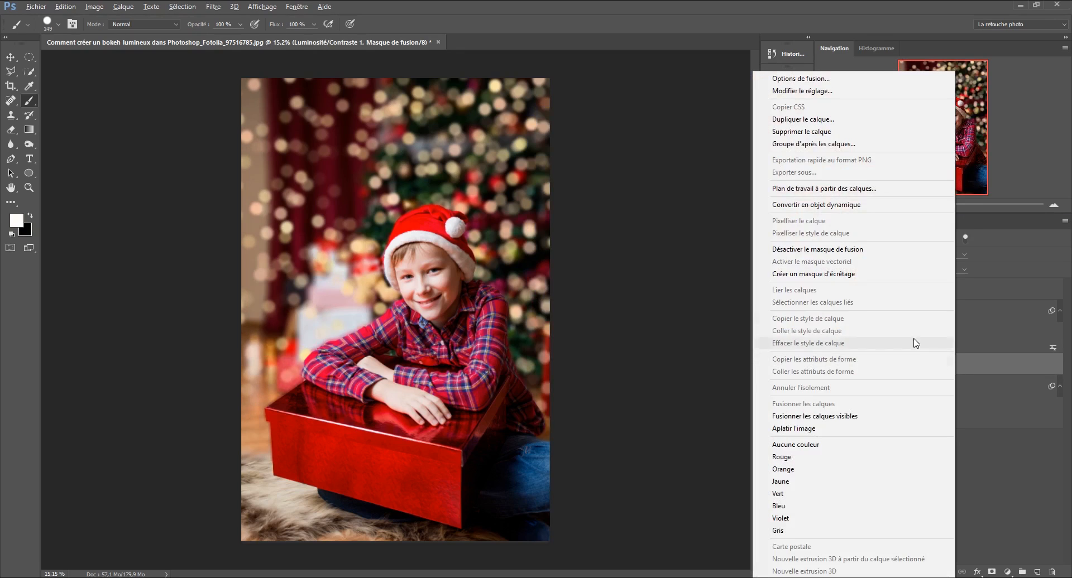
click(865, 276)
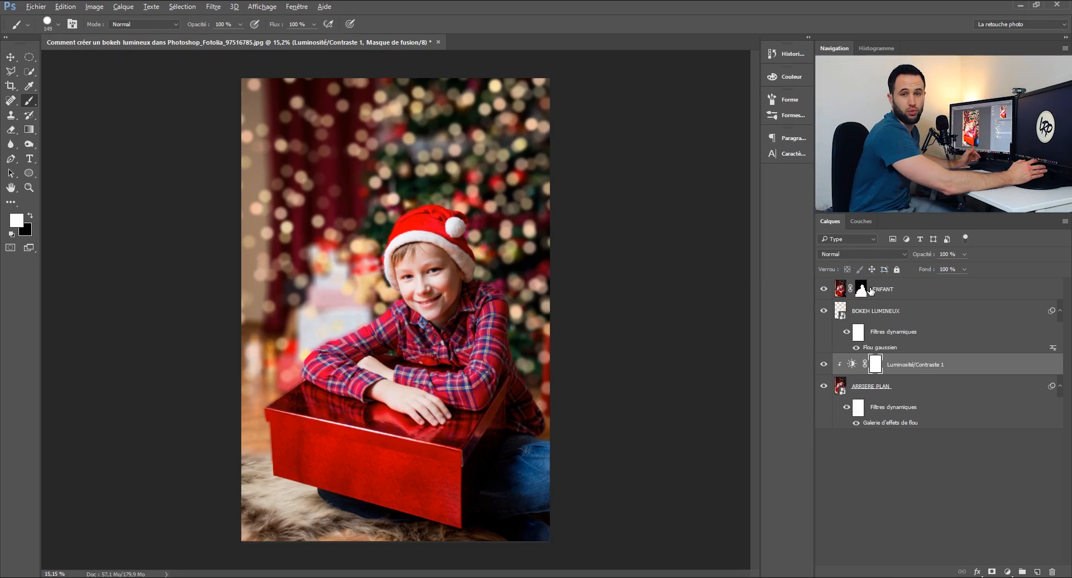
Create a new layer above ENFANT and name it BRUIT
click(870, 288)
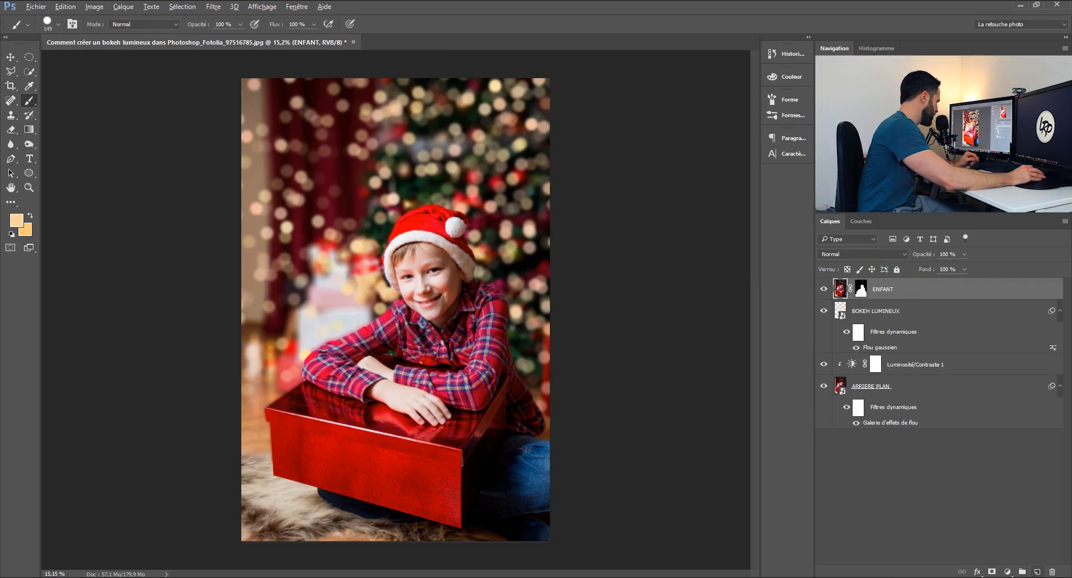
click(1038, 572)
double_click(860, 289)
text(BRUIT)
key(Return)
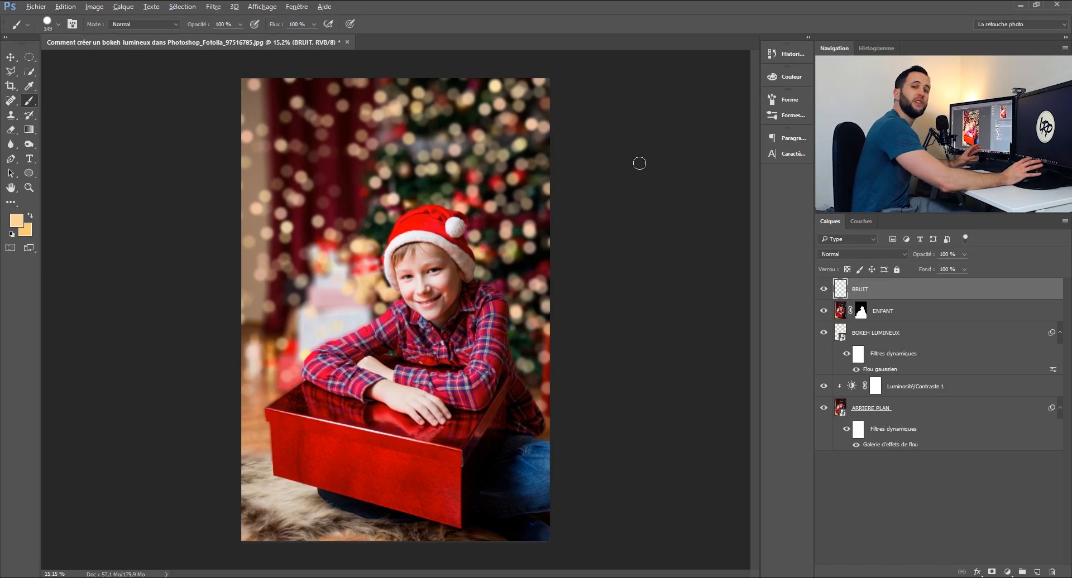
Fill the BRUIT layer with 50% gray (50% gris) in Normal mode at 100% opacity
click(72, 9)
click(93, 167)
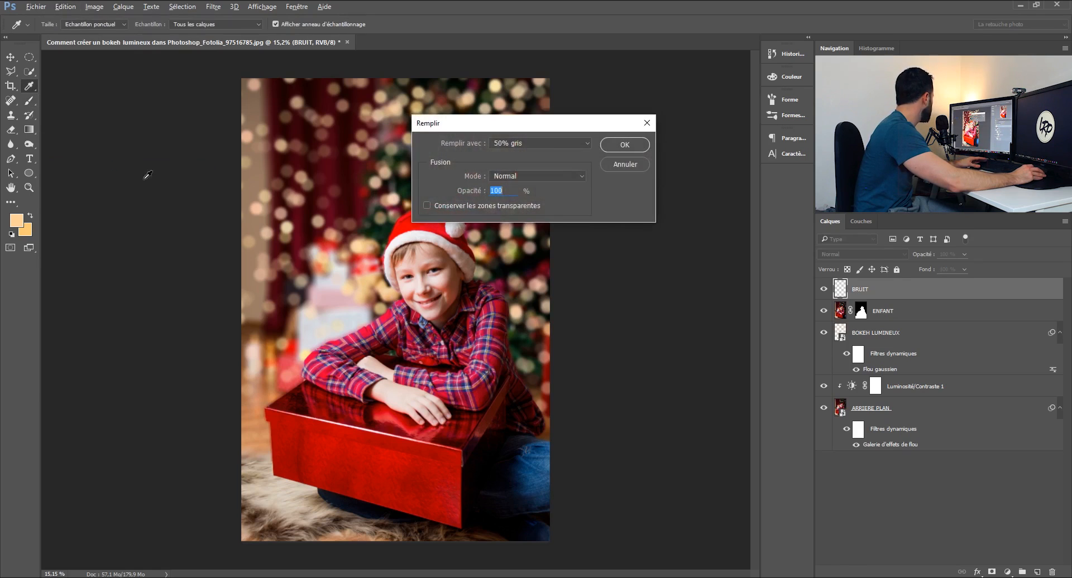
click(536, 144)
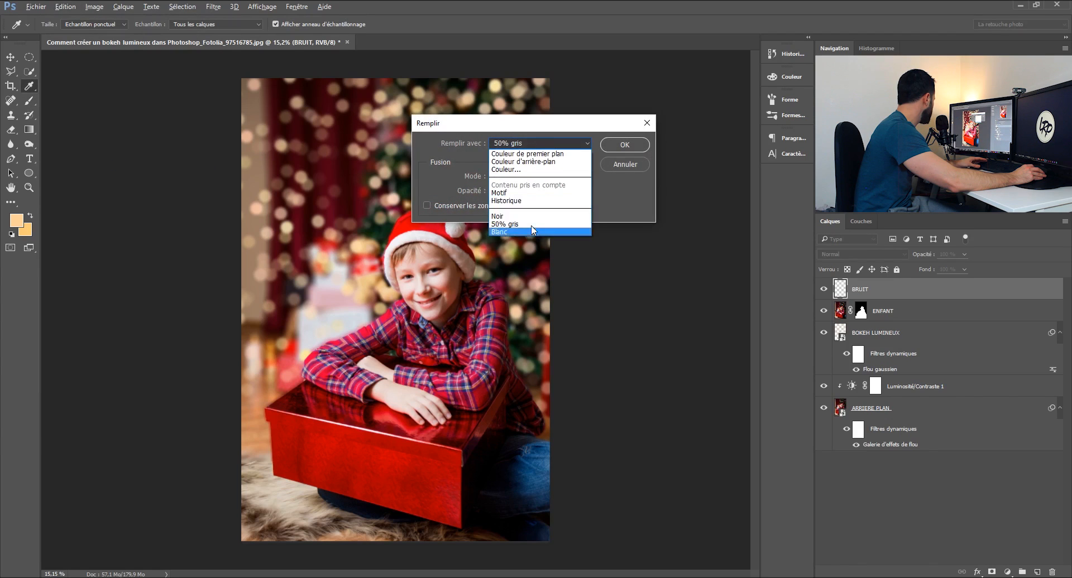
click(586, 225)
click(640, 147)
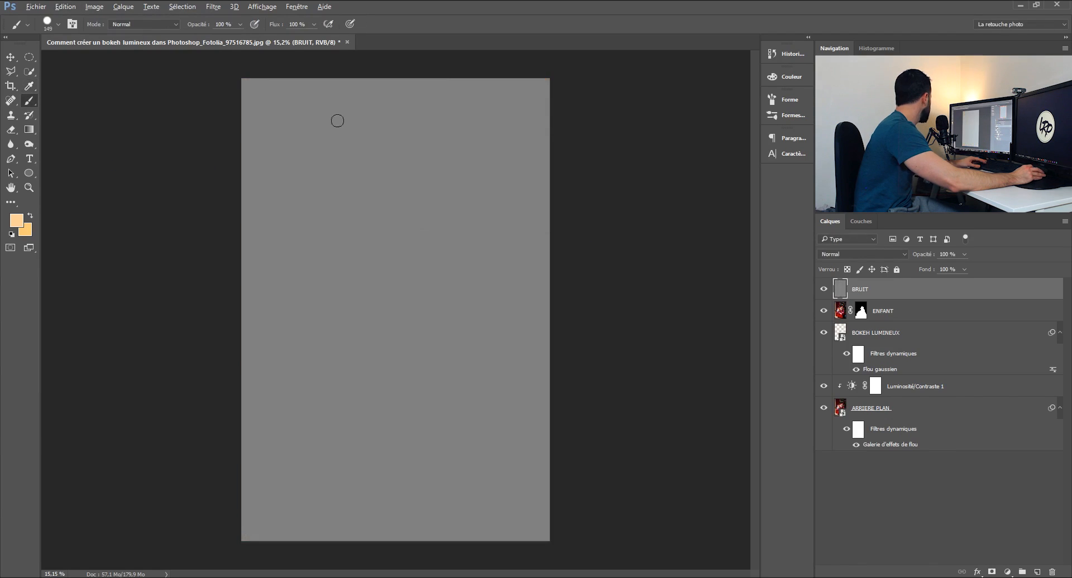
Add 10% uniform, monochromatic noise to the BRUIT layer
click(213, 7)
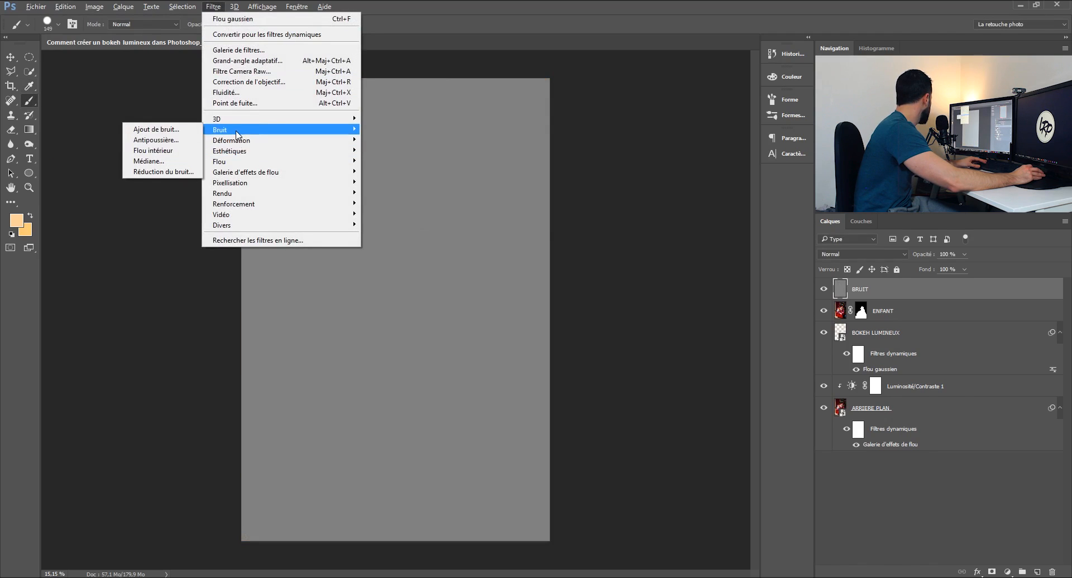
click(174, 130)
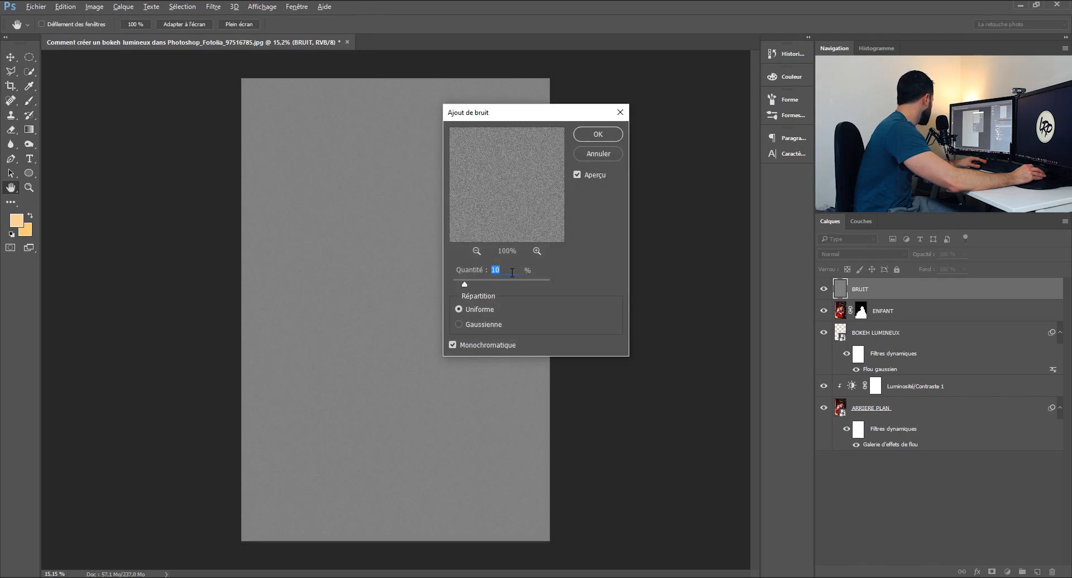
click(601, 134)
key(b)
Set the BRUIT layer's blend mode to Lumière tamisée and check the grain on the child's face
click(888, 254)
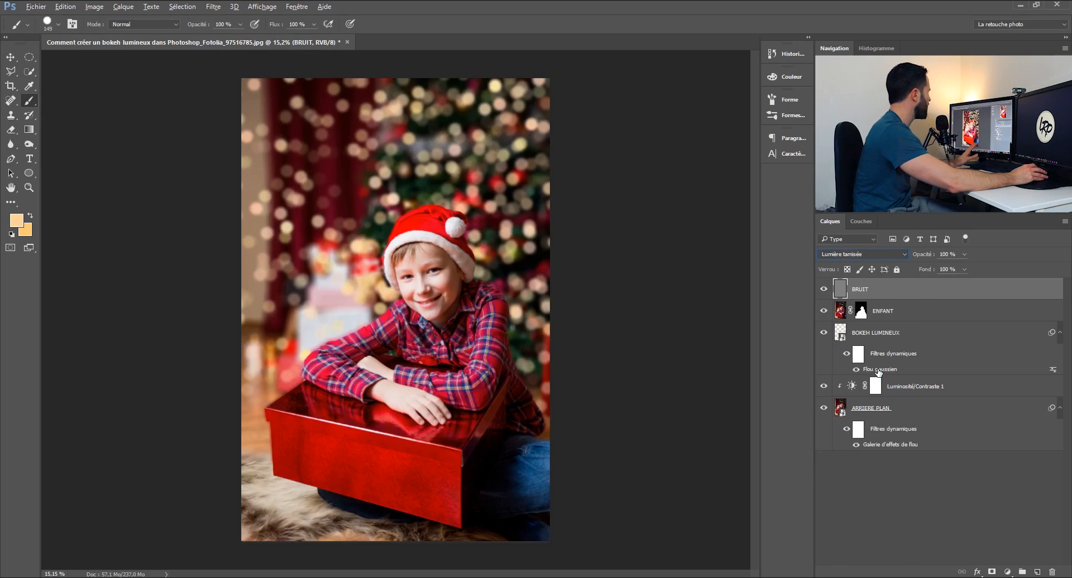
drag(931, 209, 952, 210)
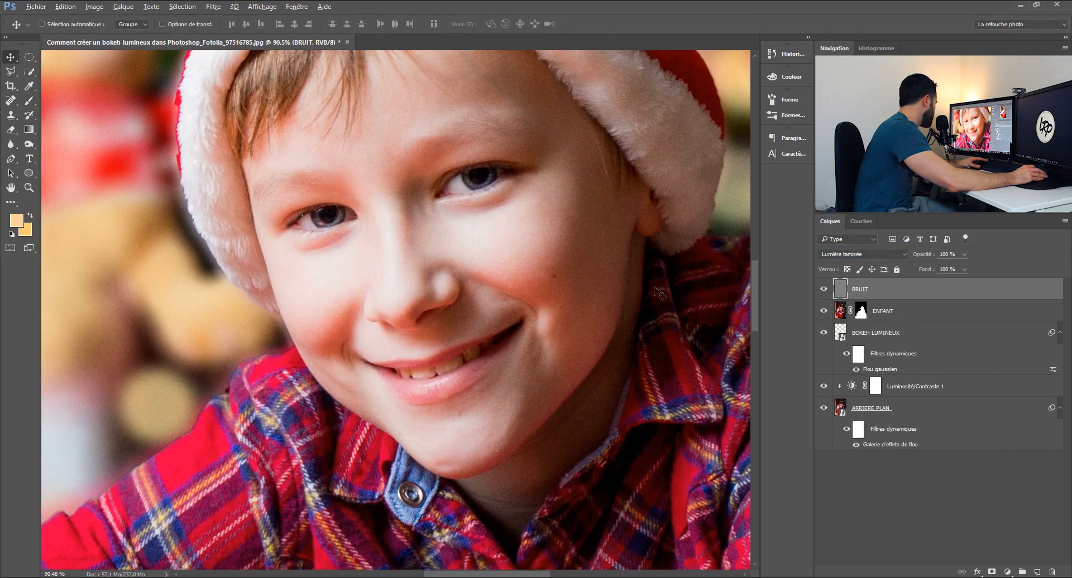
click(824, 289)
Touch up the ENFANT layer mask with a small black brush along the edge of the hat's pompom
click(861, 310)
key(d)
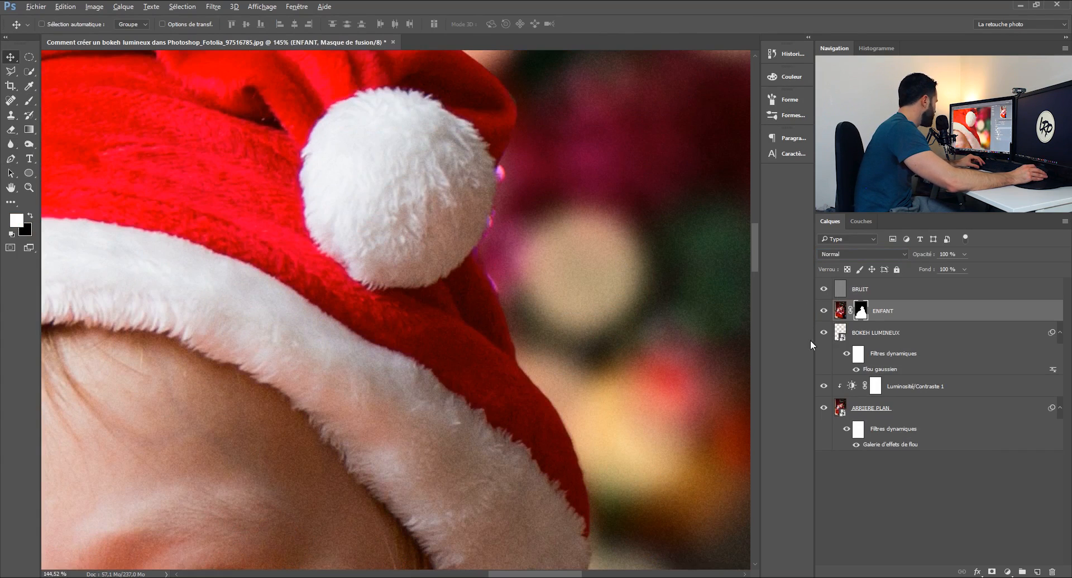
key(b)
key(x)
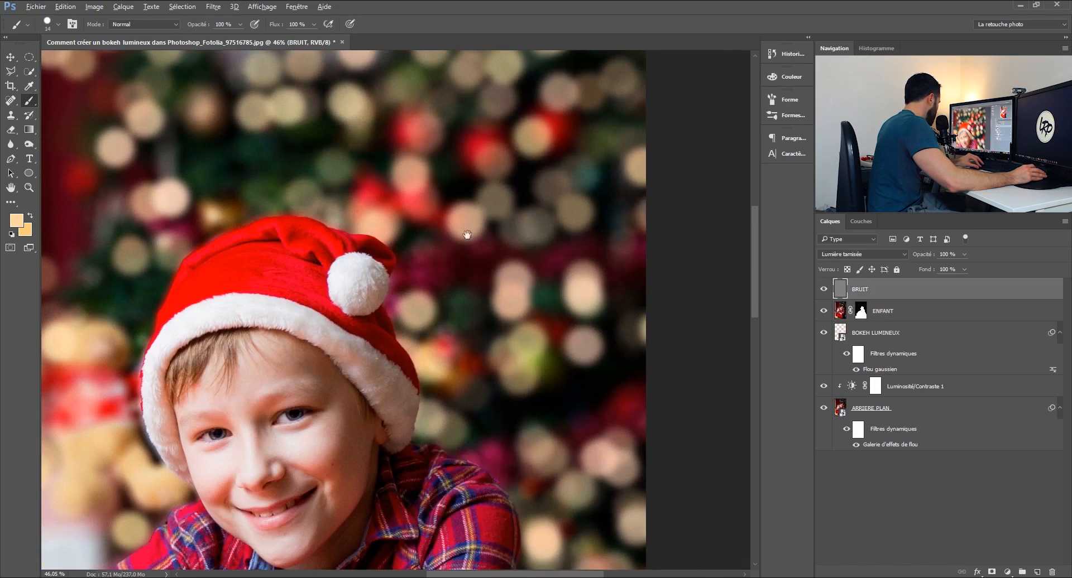
Add a Curves (Courbes) adjustment layer above BRUIT with a point at input 130 and output 100 to darken the image
scroll(466, 239, up, 2)
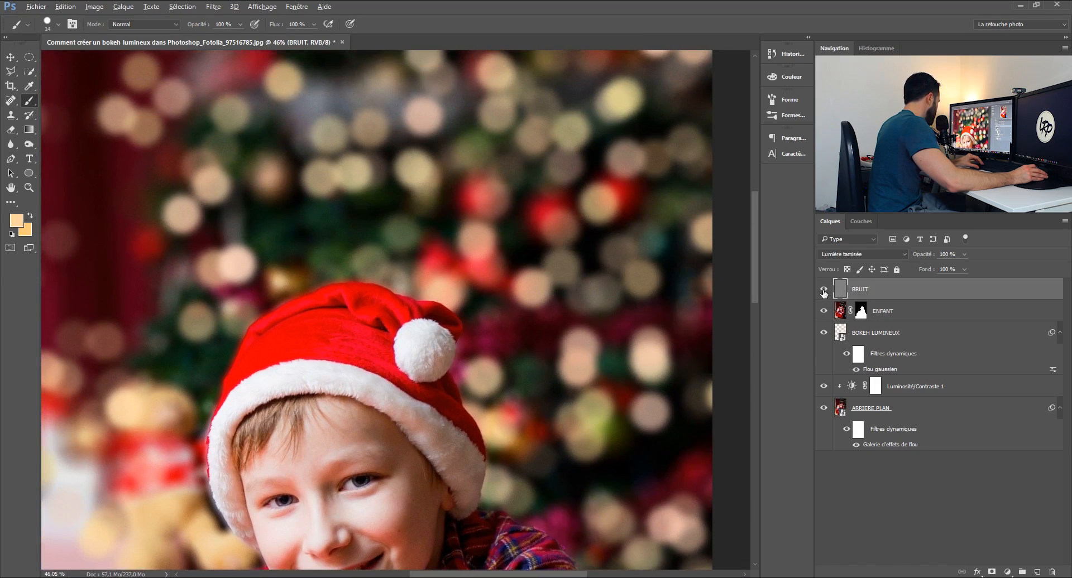
key(ctrl+0)
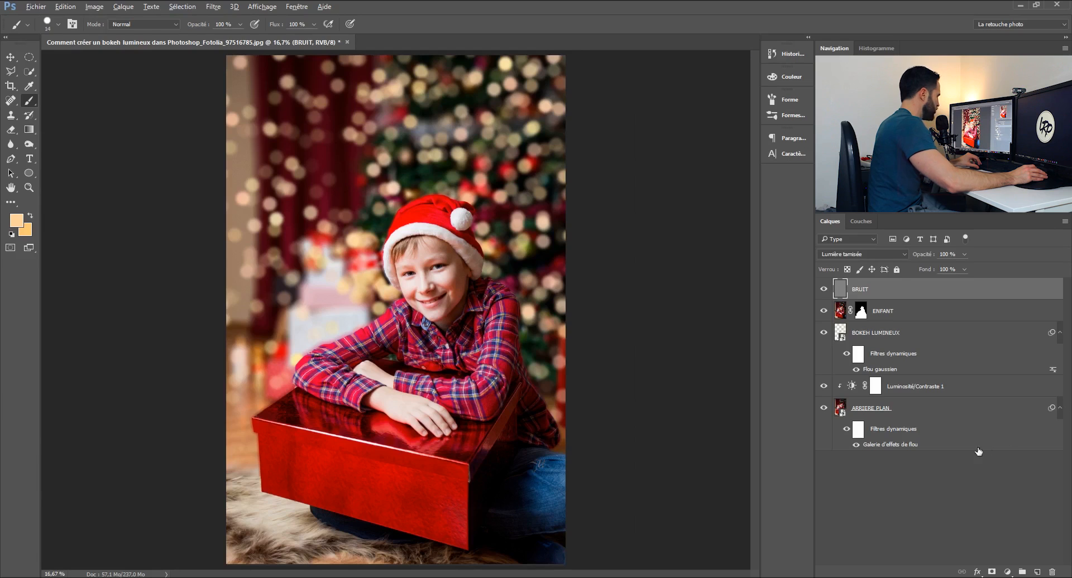
click(1006, 570)
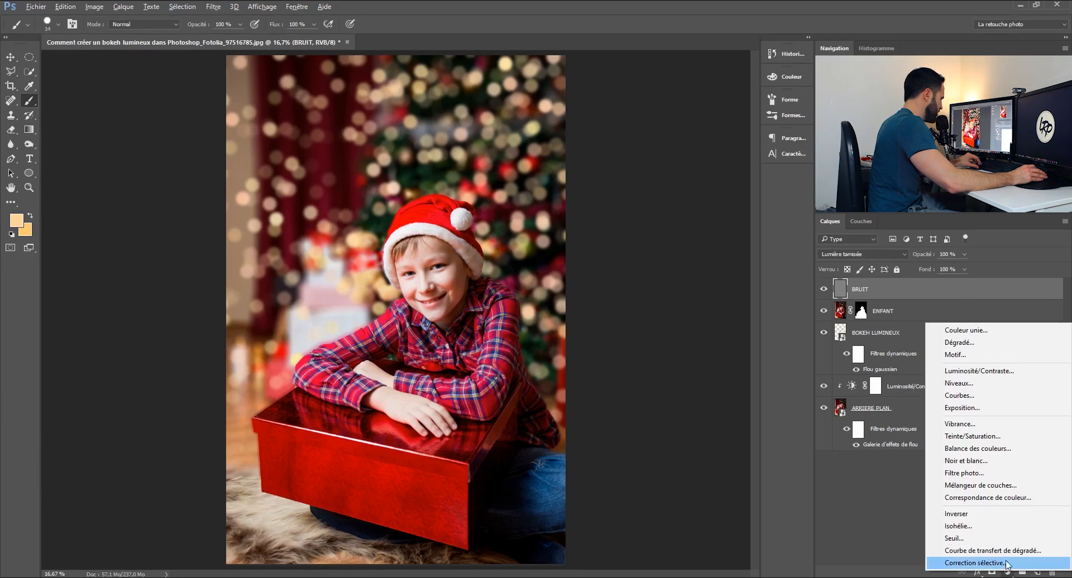
click(958, 395)
drag(643, 255, 642, 281)
click(626, 343)
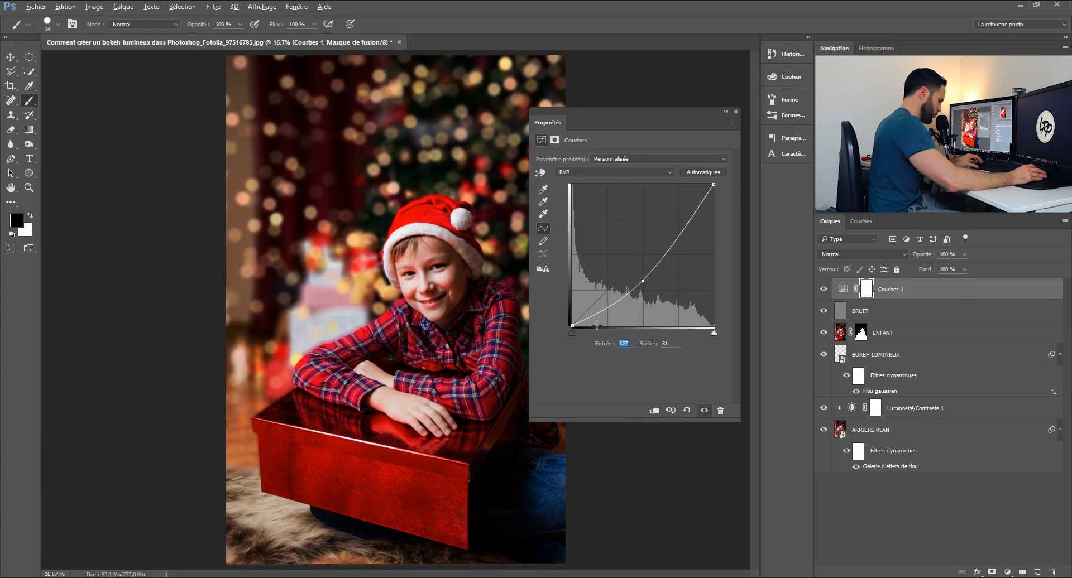
text(130)
key(Tab)
text(100)
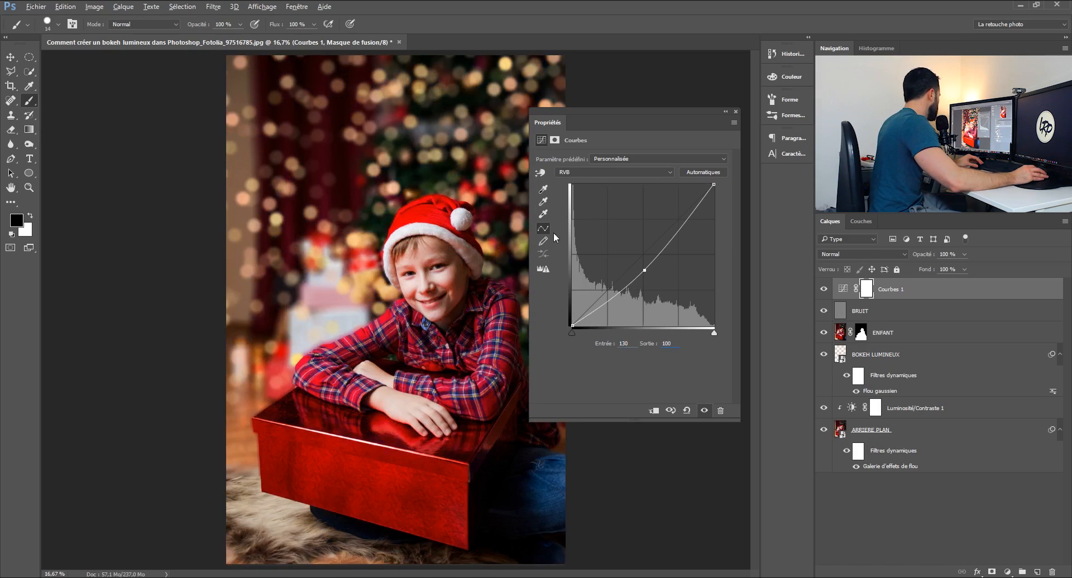
click(736, 112)
Fill a large elliptical selection around the child with black on the Curves layer mask at 100% opacity, and deselect
key(x)
key(m)
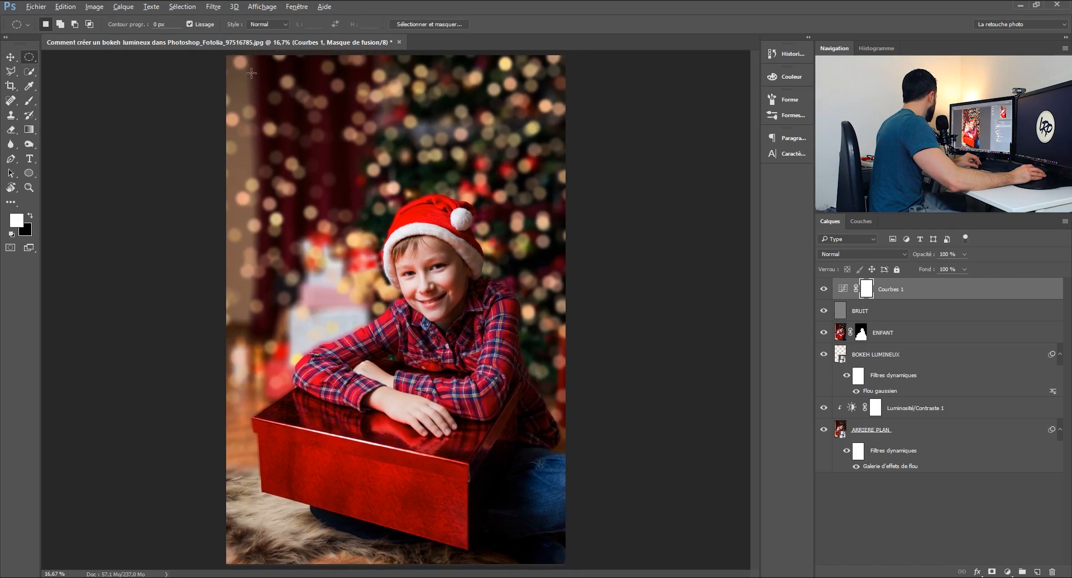
drag(238, 67, 552, 551)
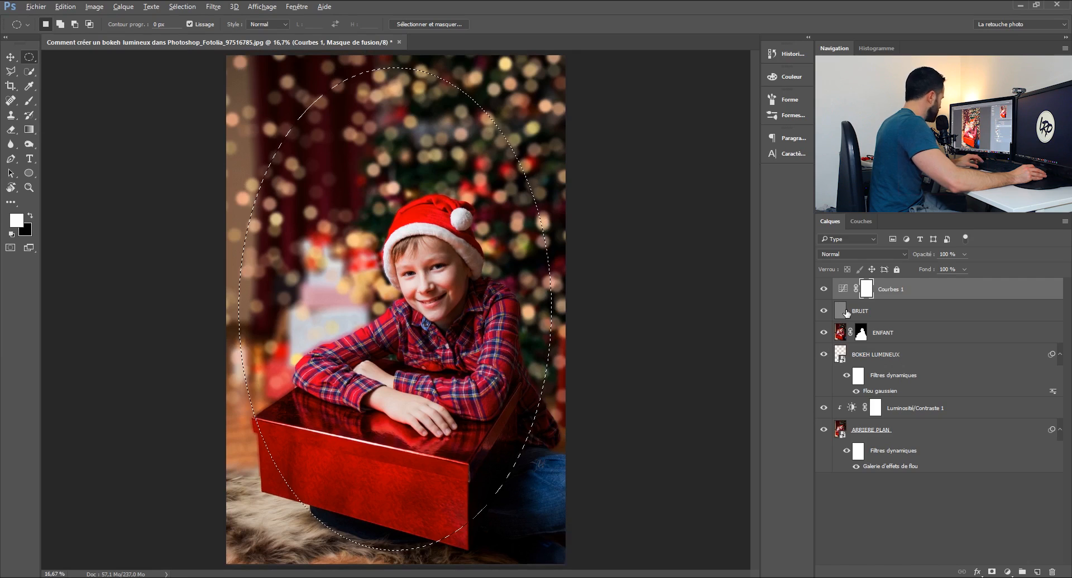
click(33, 216)
click(65, 6)
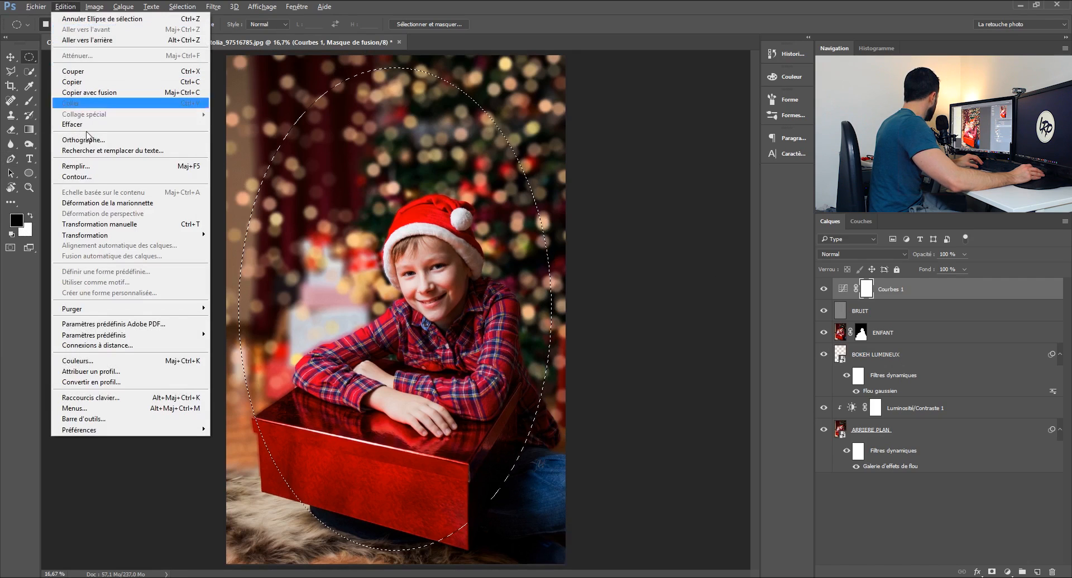
click(89, 164)
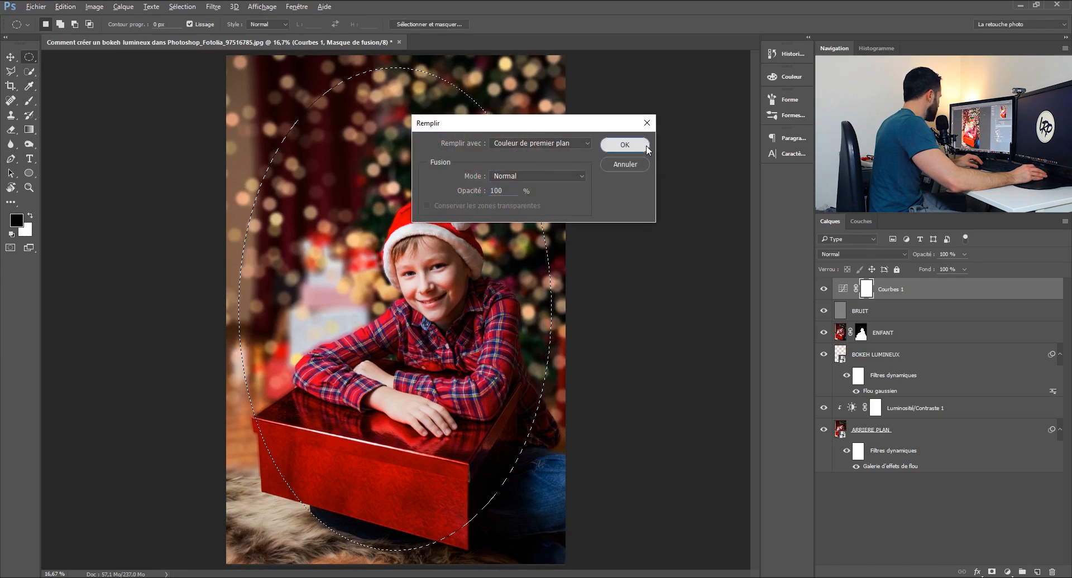
click(646, 145)
key(ctrl+d)
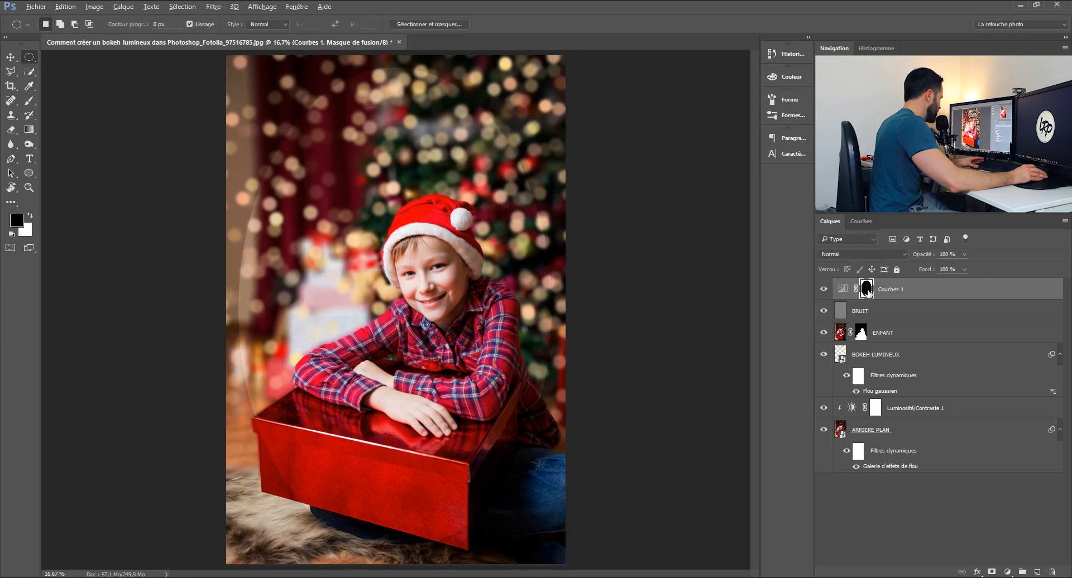
Feather the Curves layer mask's ellipse by 200 px (Contour progressif)
double_click(866, 289)
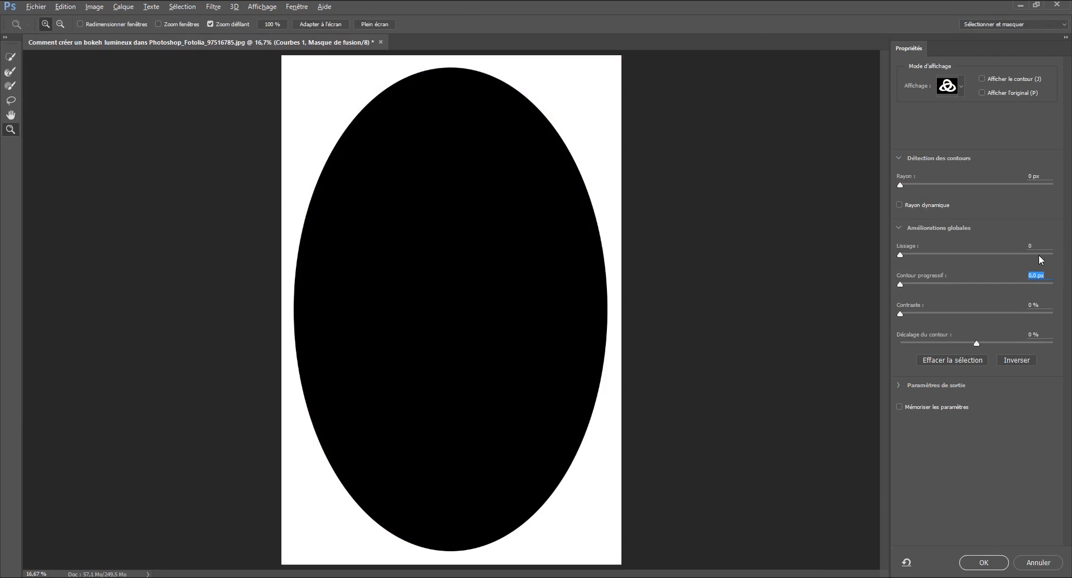
text(200)
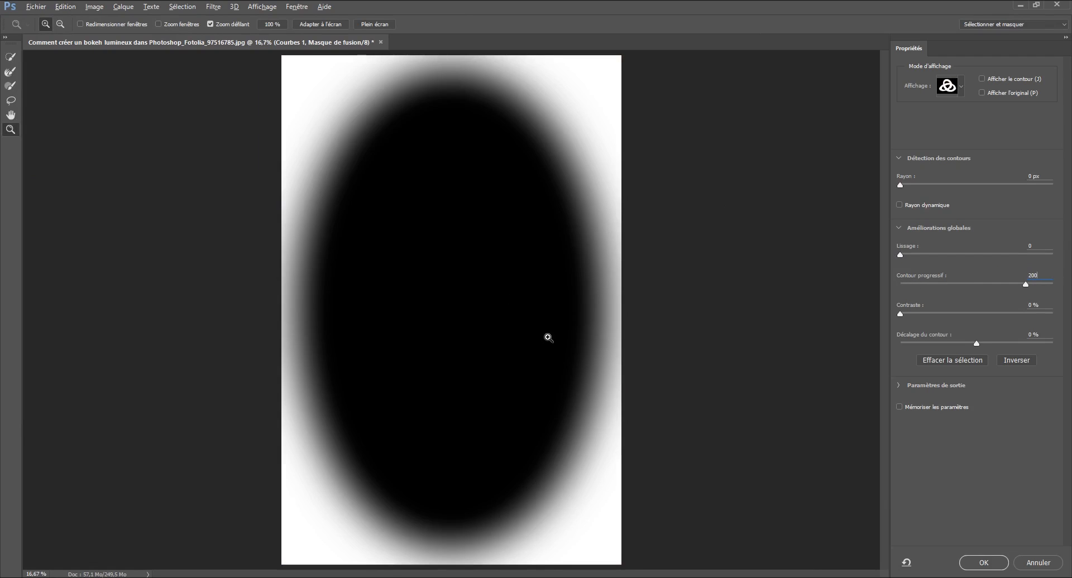
click(985, 566)
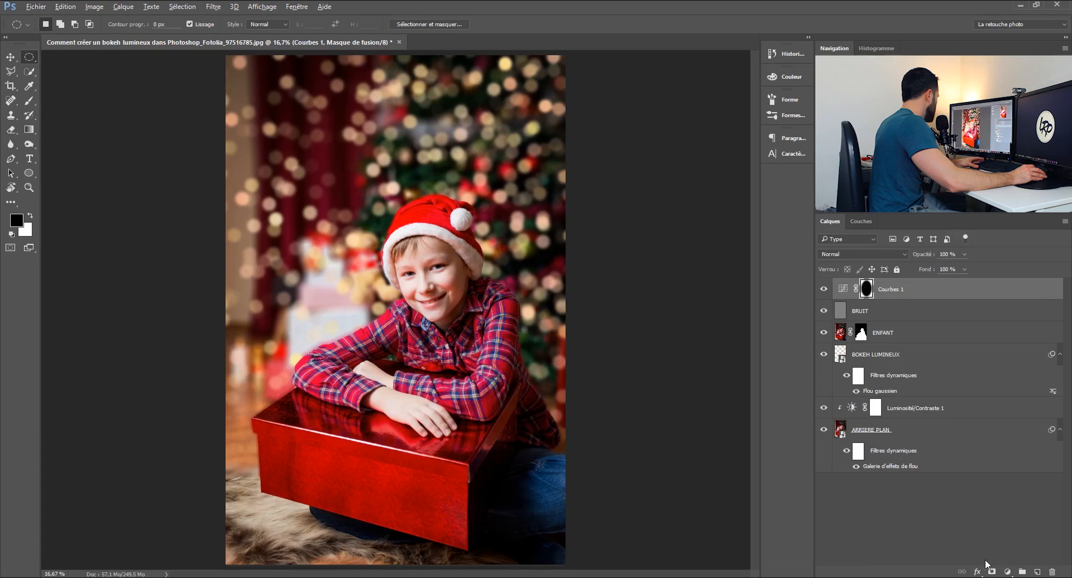
Rename the Curves layer as Courbes VIGNETAGE and compare the image with and without it
double_click(892, 293)
click(905, 289)
key(BackSpace)
text(VIGNETAGE)
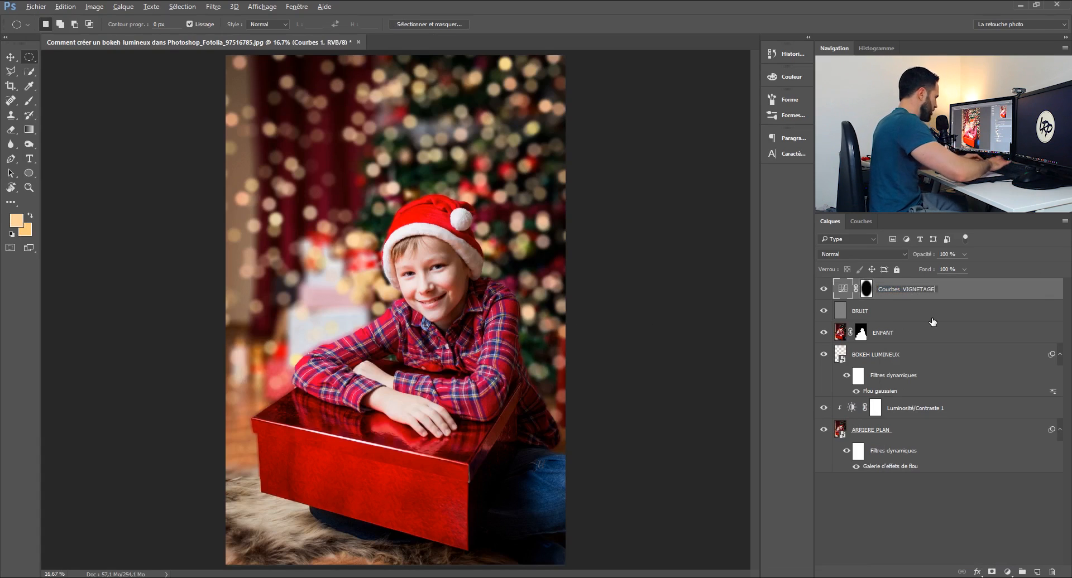
key(Return)
click(824, 290)
click(824, 289)
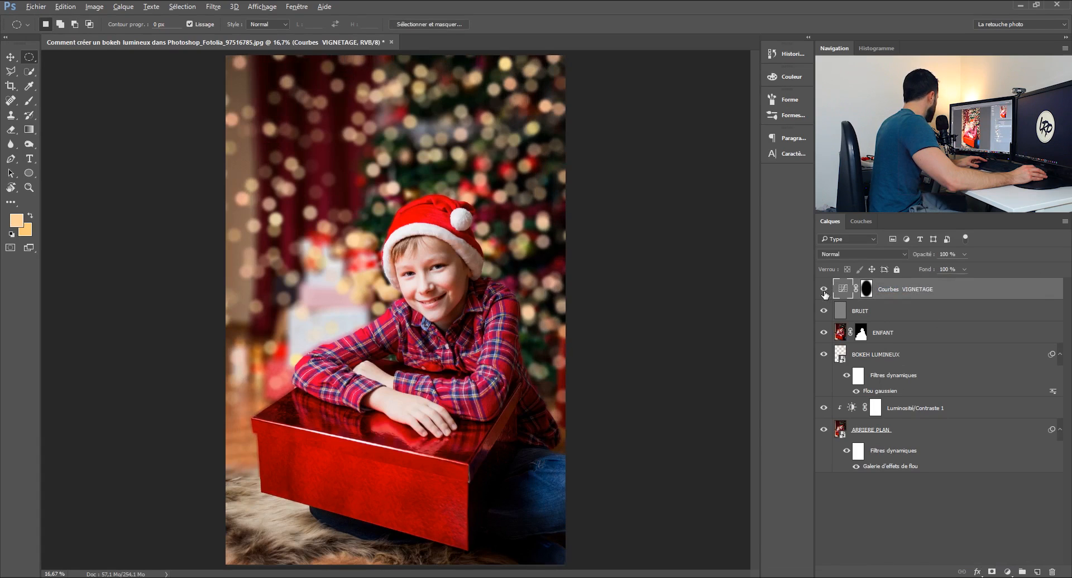
Set the Courbes VIGNETAGE layer's blend mode to Produit and its fill (Fond) to 50%, and compare the vignette on and off
click(864, 252)
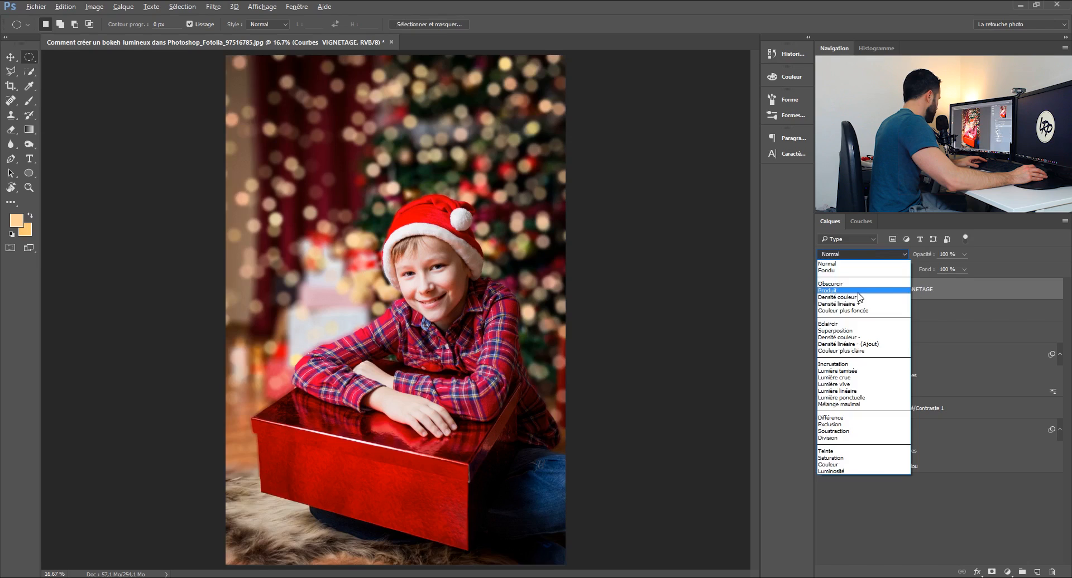
click(859, 290)
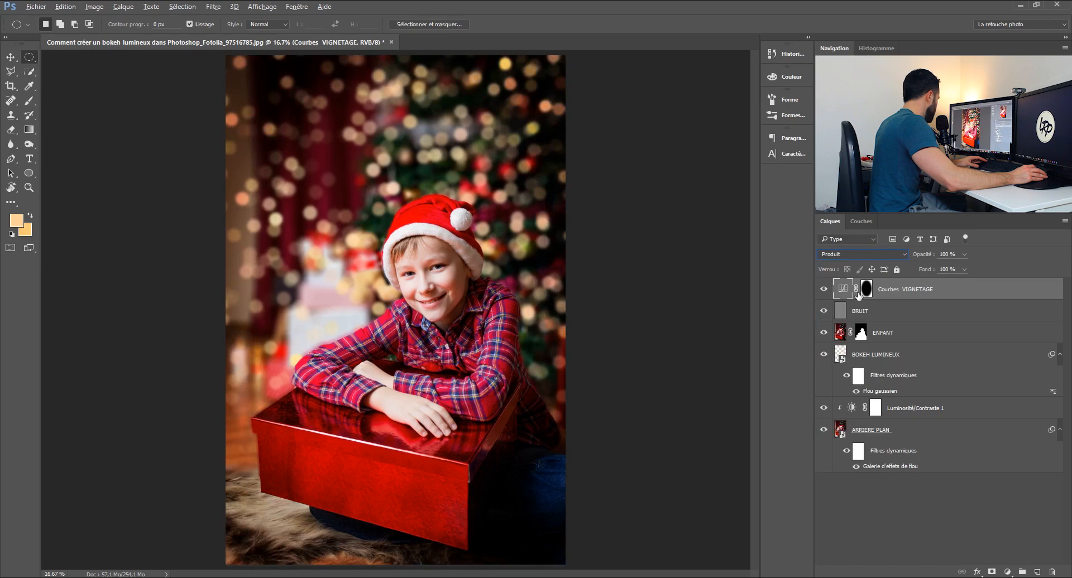
click(952, 269)
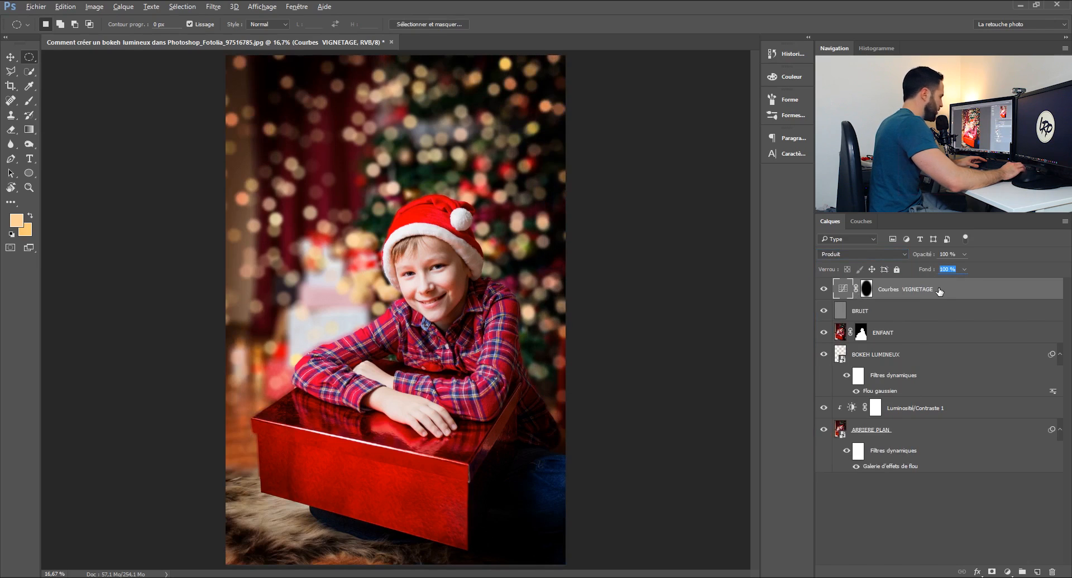
text(50)
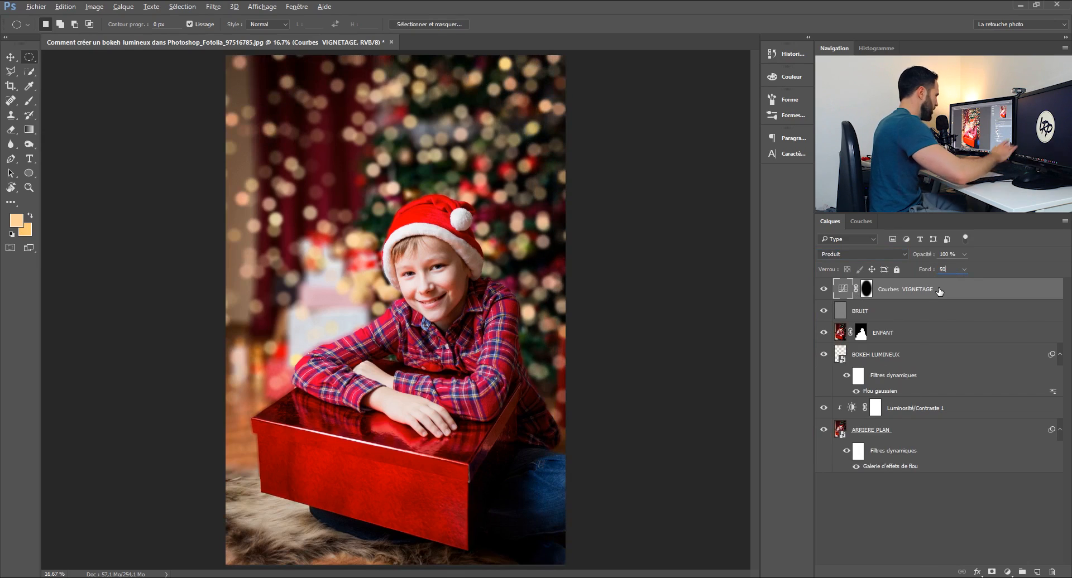
key(Return)
click(823, 289)
click(822, 289)
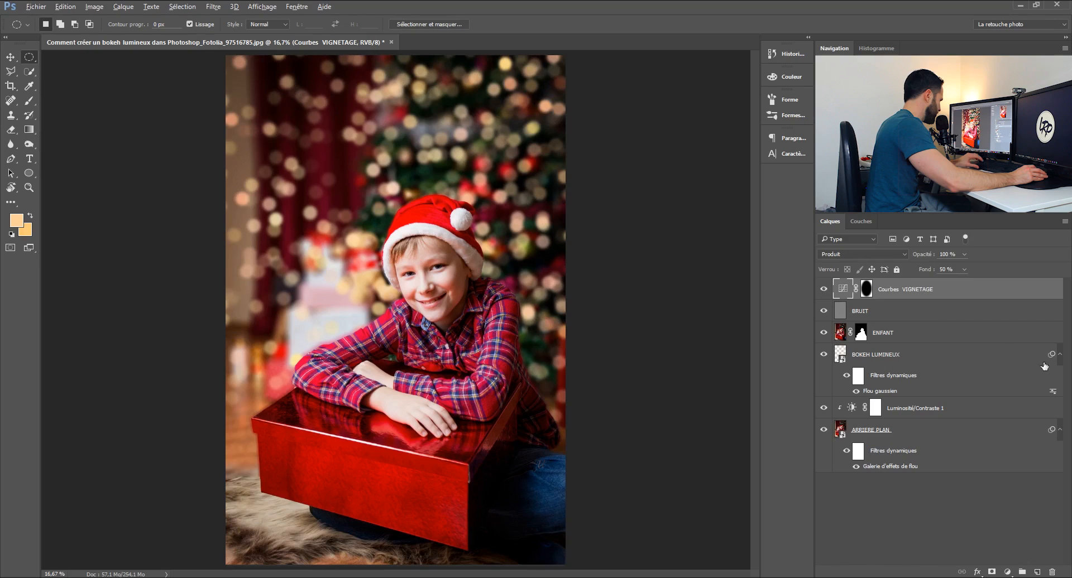
Group all layers from Courbes VIGNETAGE to Luminosité/Contraste 1 and name the group BOKEH LUMINEUX
shift+click(933, 409)
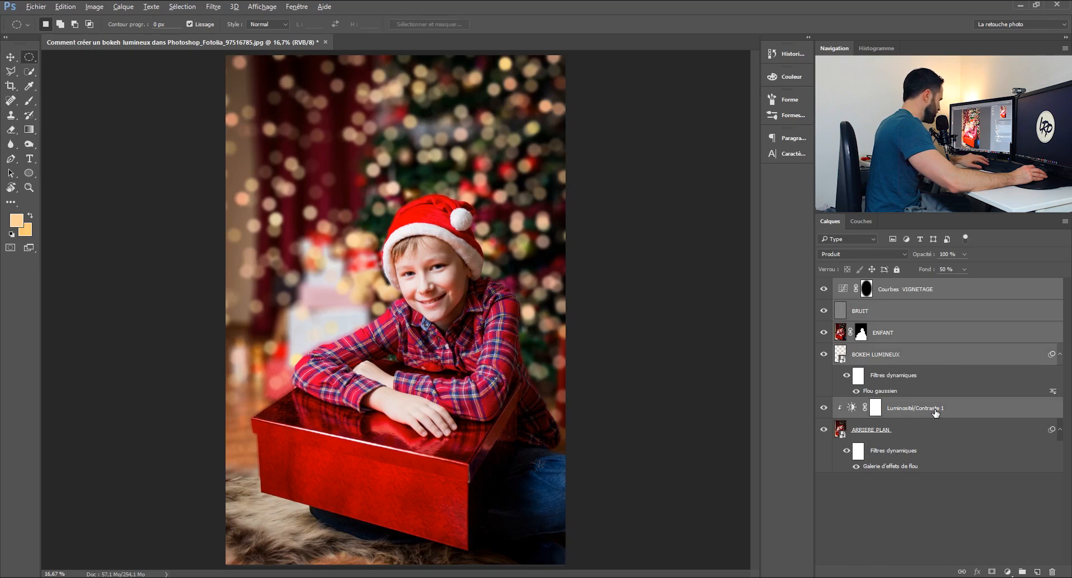
key(ctrl+g)
double_click(864, 284)
text(B)
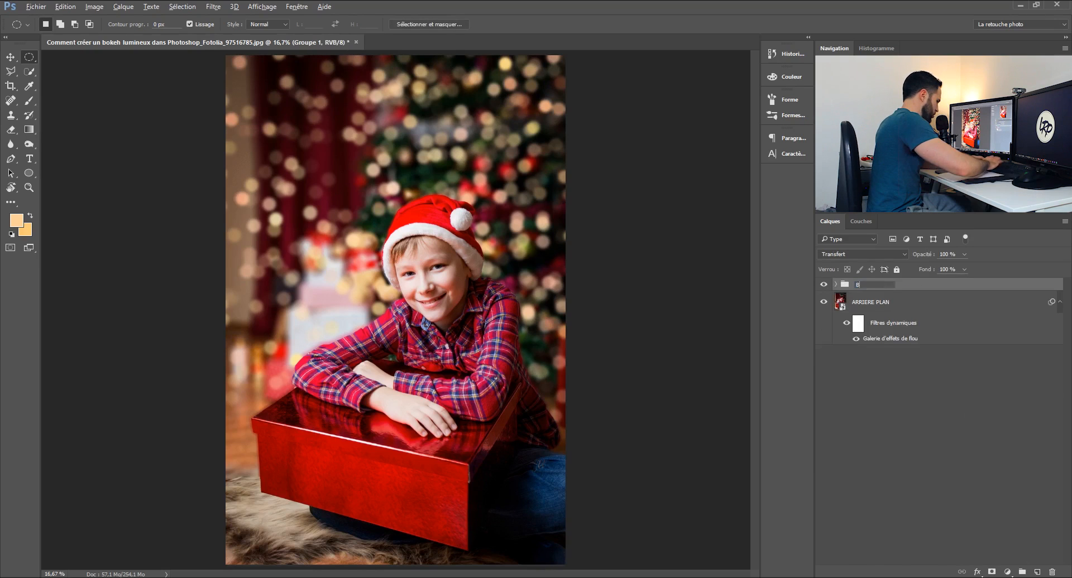
text(OKEH LUMINEUX)
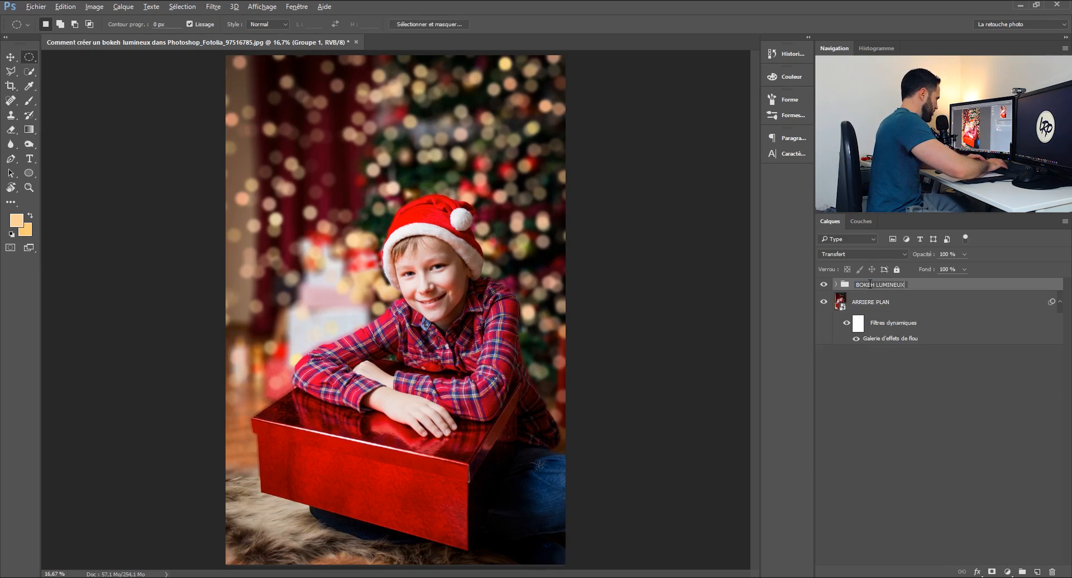
key(Return)
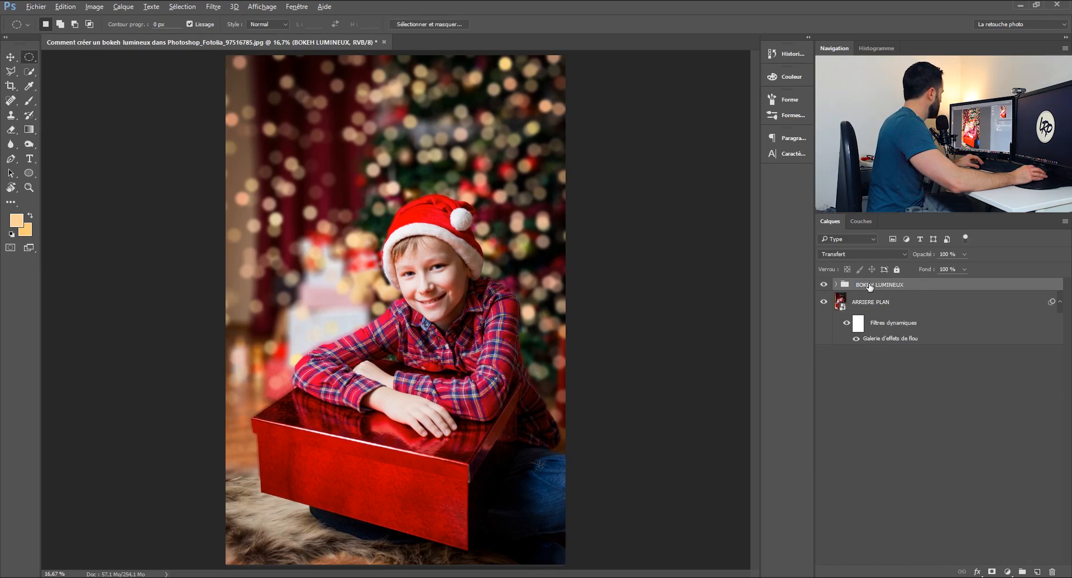
Compare the portrait with and without the BOKEH LUMINEUX group and switch the screen mode to examine the full image
click(824, 283)
click(824, 284)
click(824, 286)
click(823, 287)
key(f)
key(f)
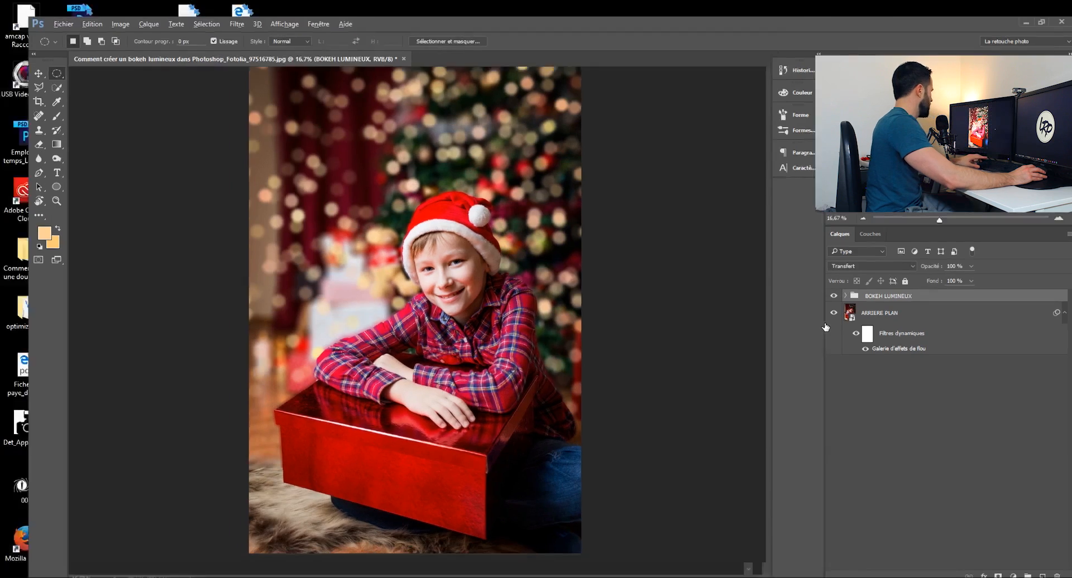